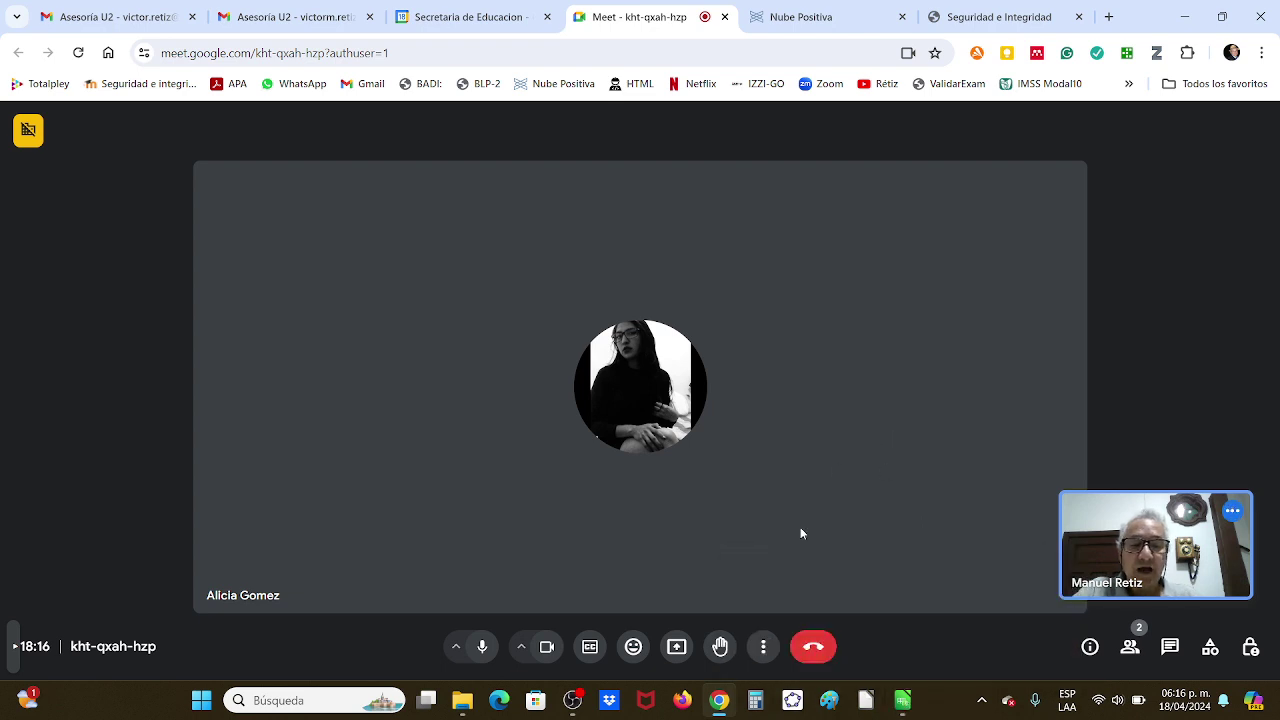
Present the entire screen to the participants of the Meet call.
left_click(676, 648)
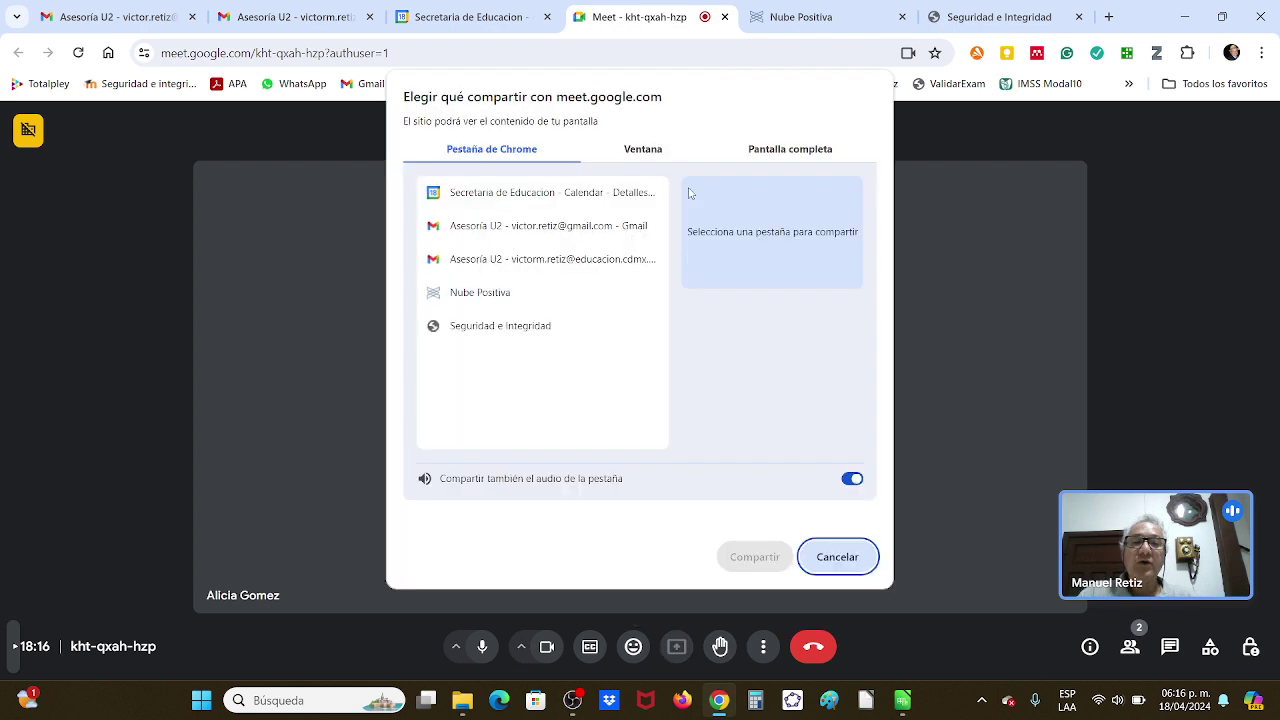
left_click(790, 149)
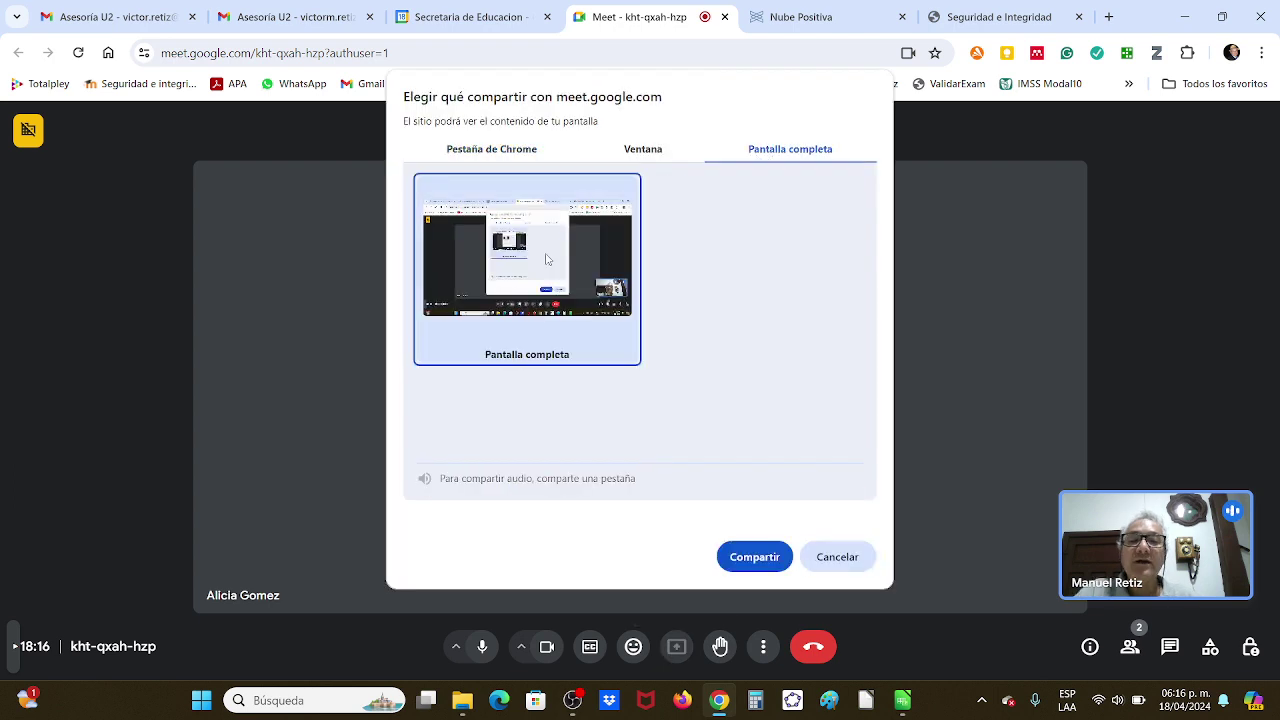
left_click(762, 558)
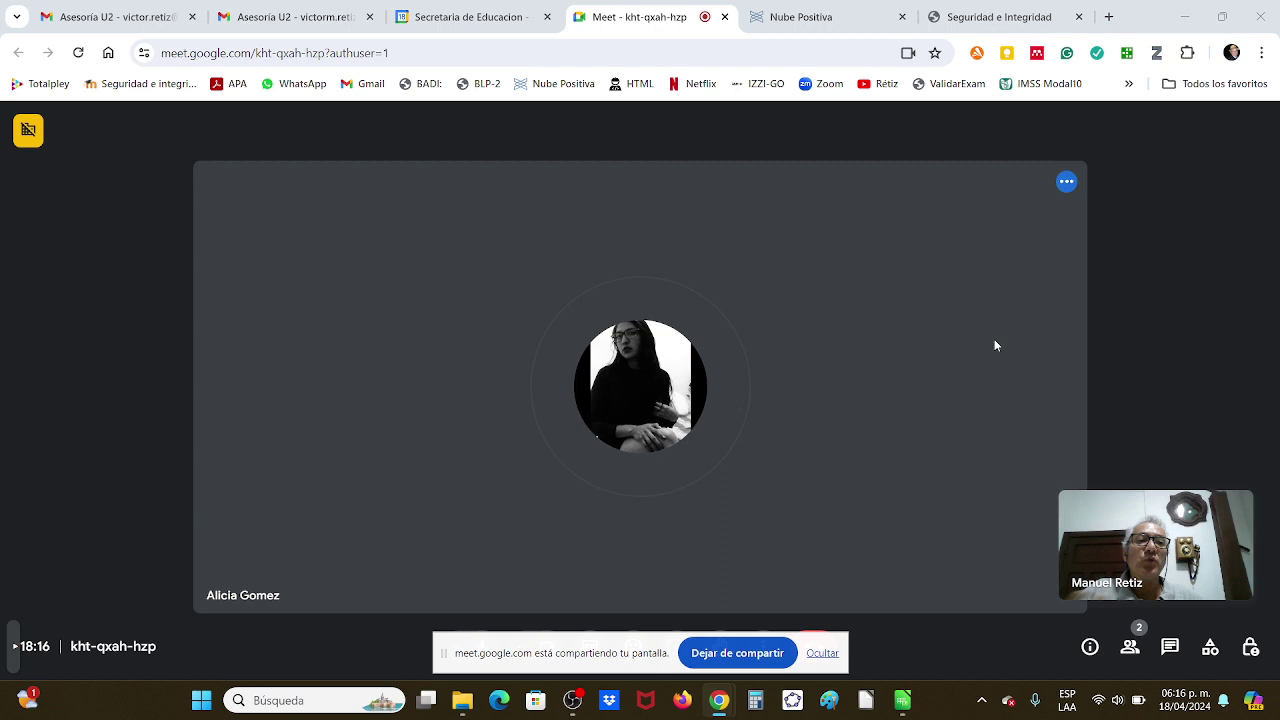
Switch to the pobreza_salud.ods spreadsheet in LibreOffice Calc and enlarge the sheet view to 250%.
mouse_move(903, 700)
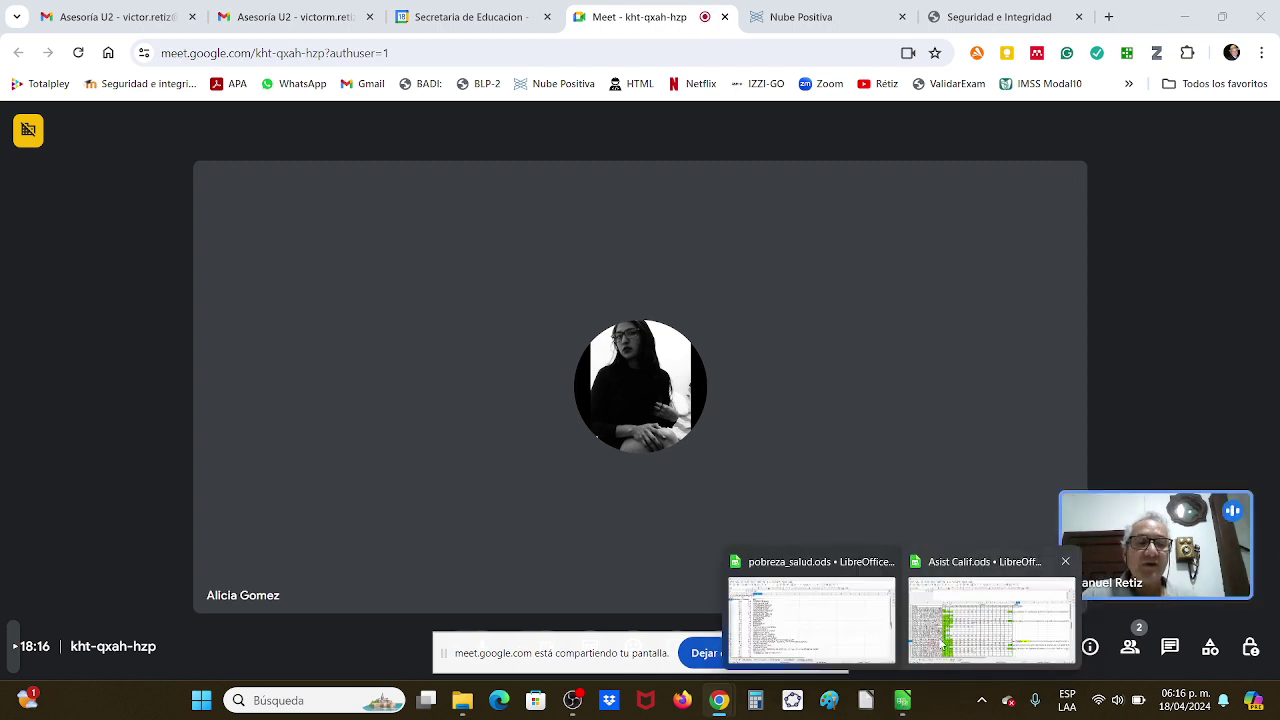
left_click(811, 615)
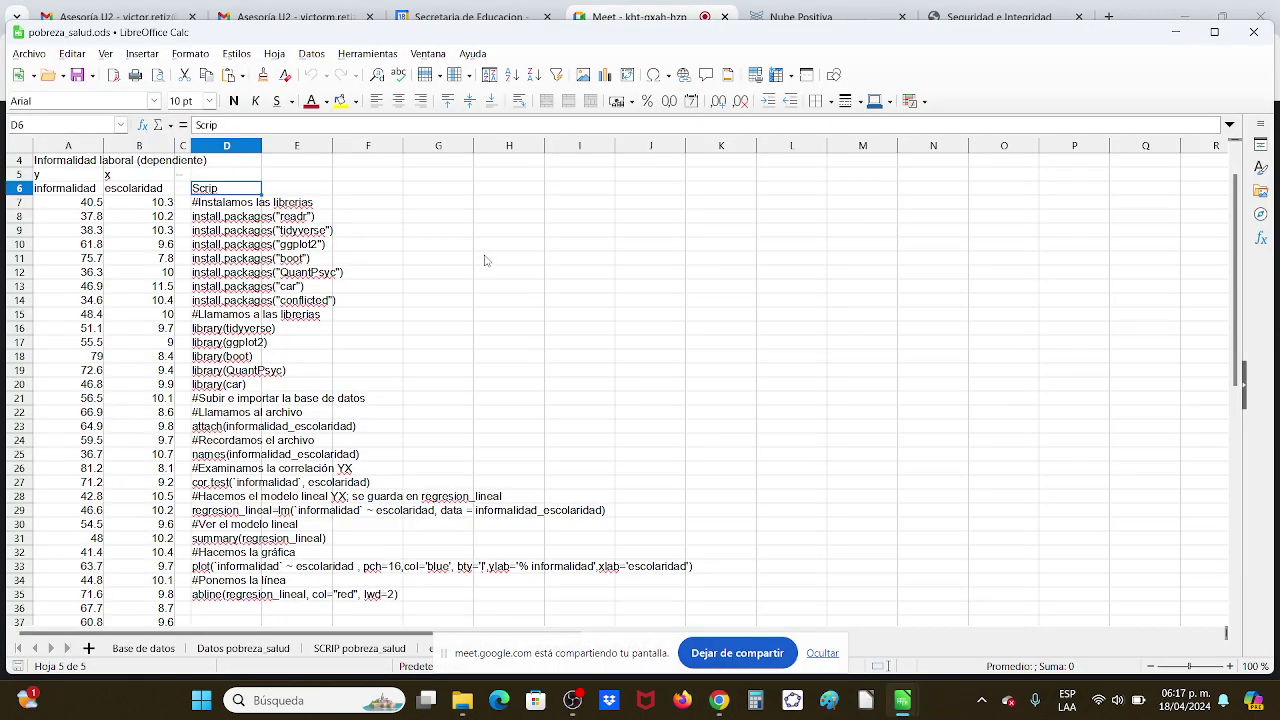
key("Down")
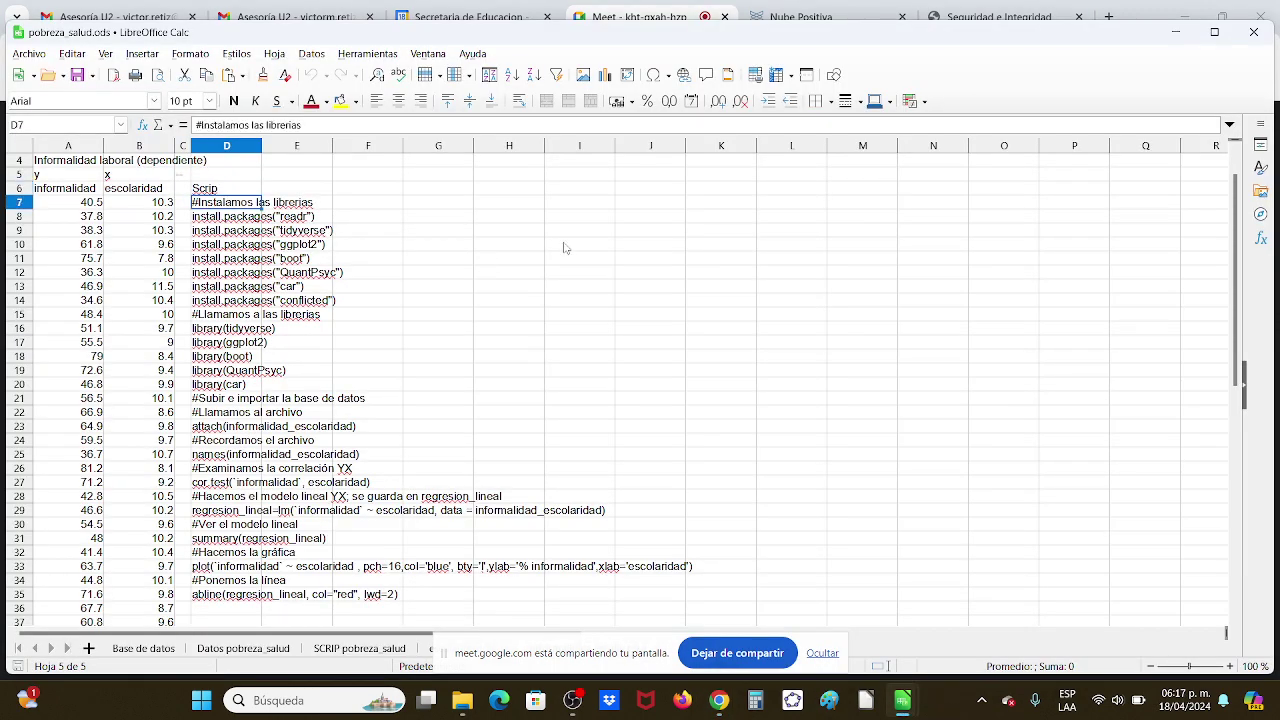
left_click(1193, 666)
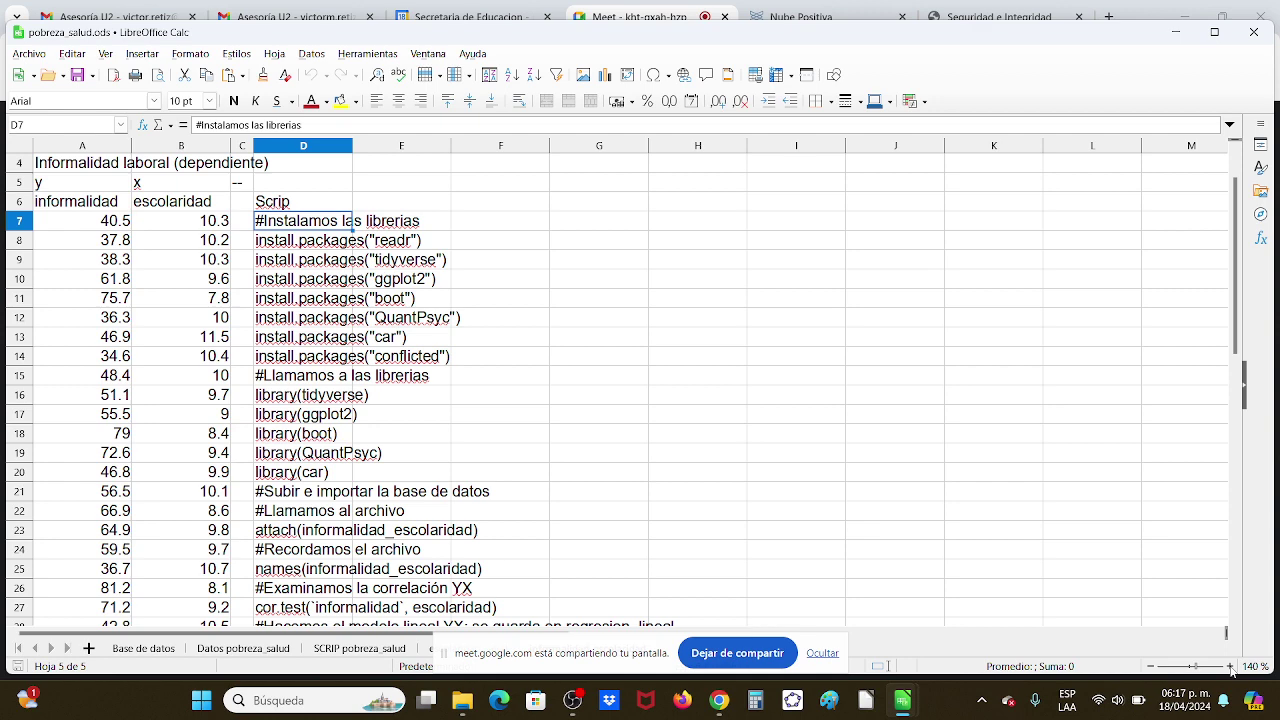
left_click(1230, 666)
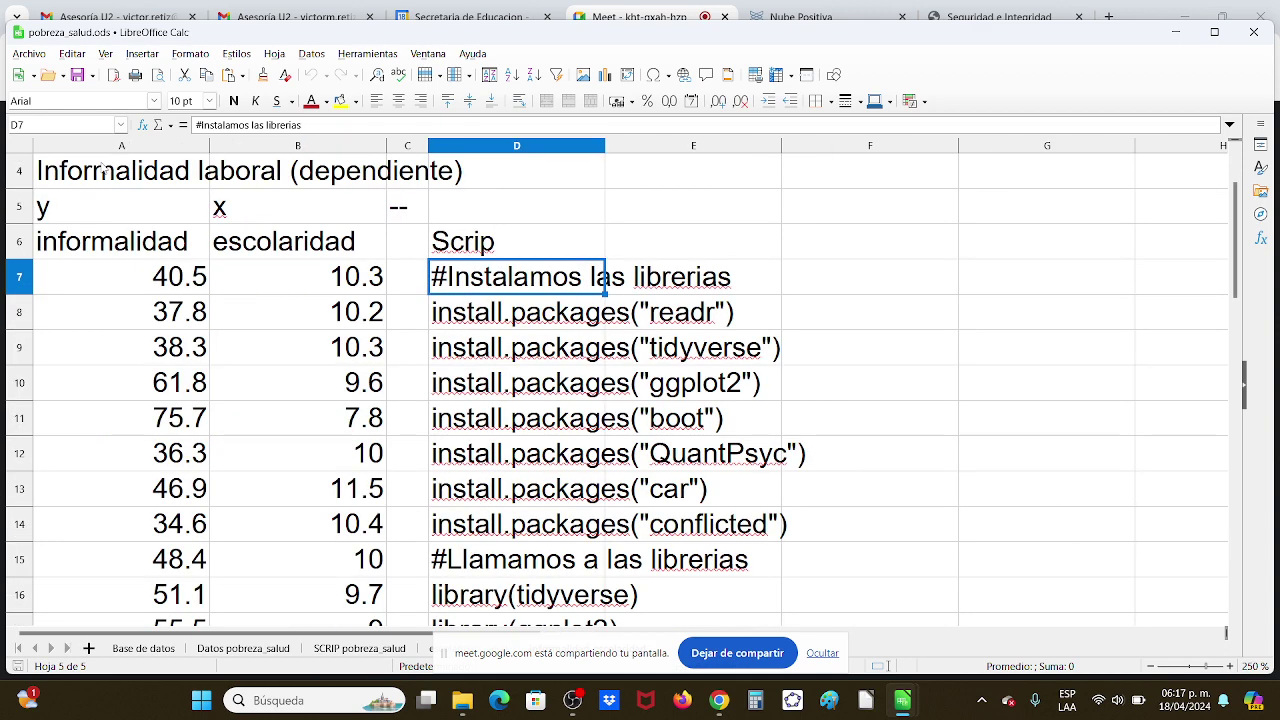
Review the database name in A2, the y and x variable headings, and the informalidad and escolaridad data columns.
scroll(99, 220, "up", 1)
left_click(99, 220)
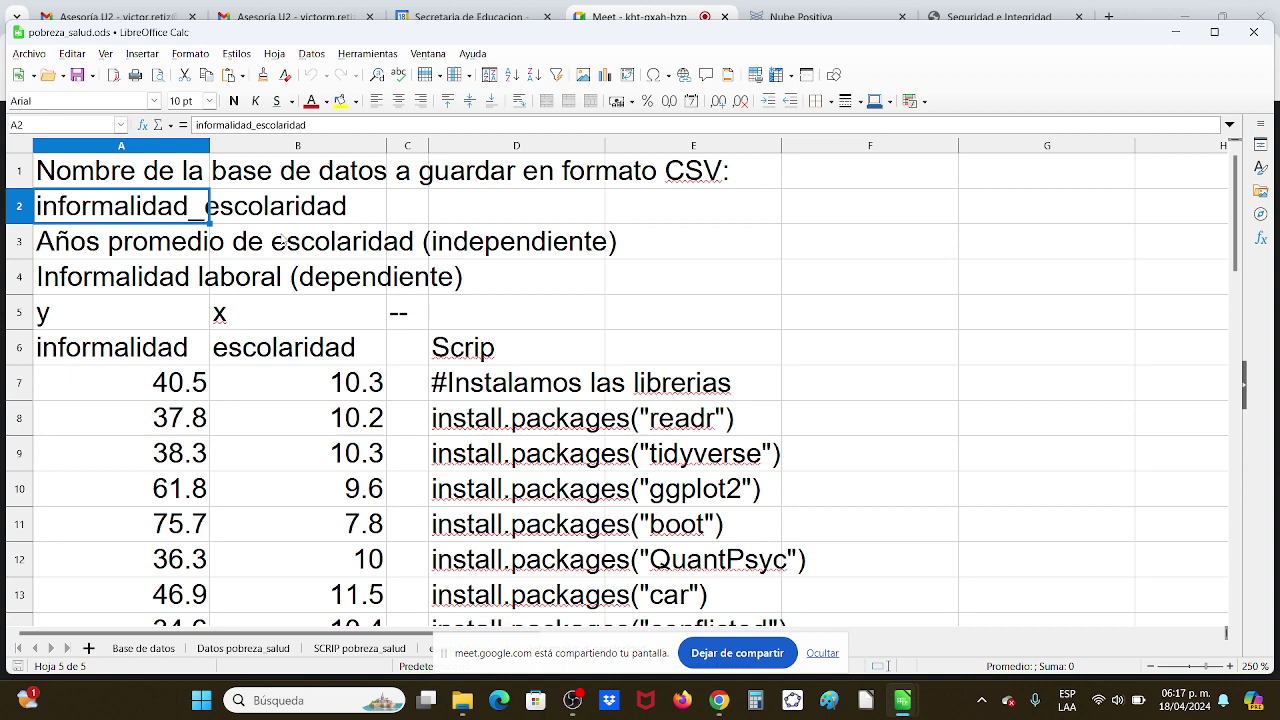
left_click(123, 326)
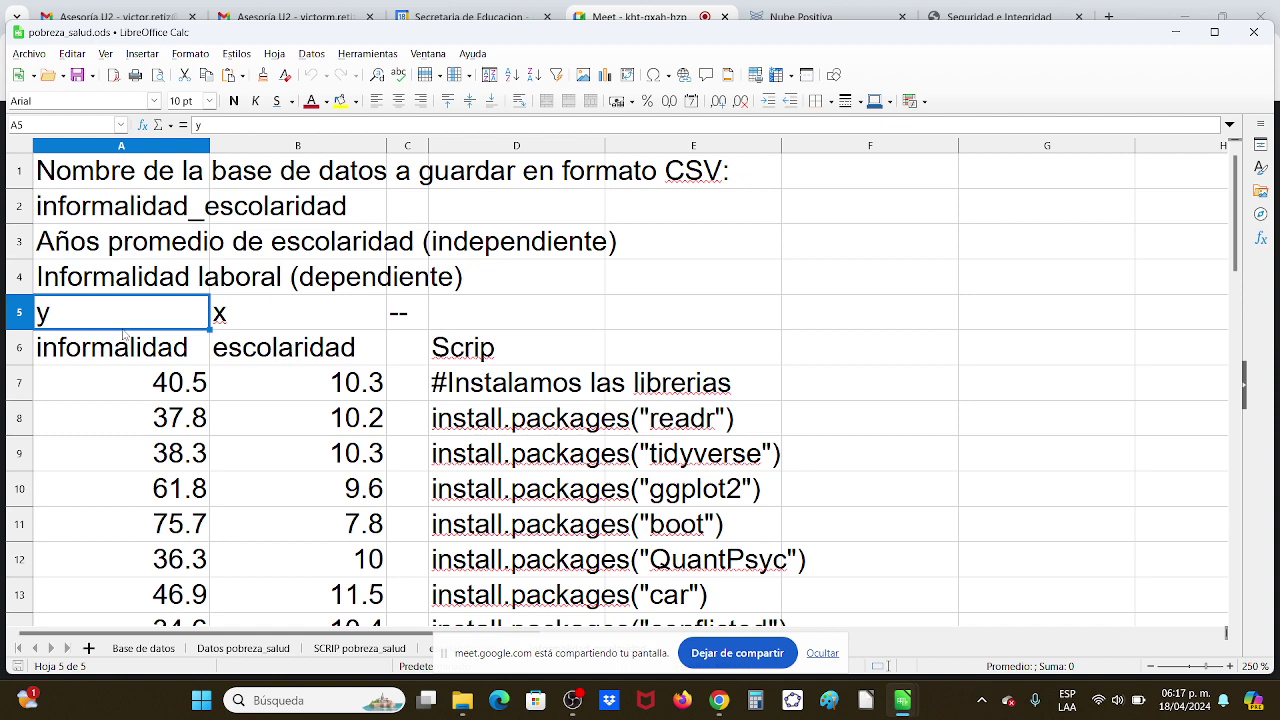
left_click(118, 350)
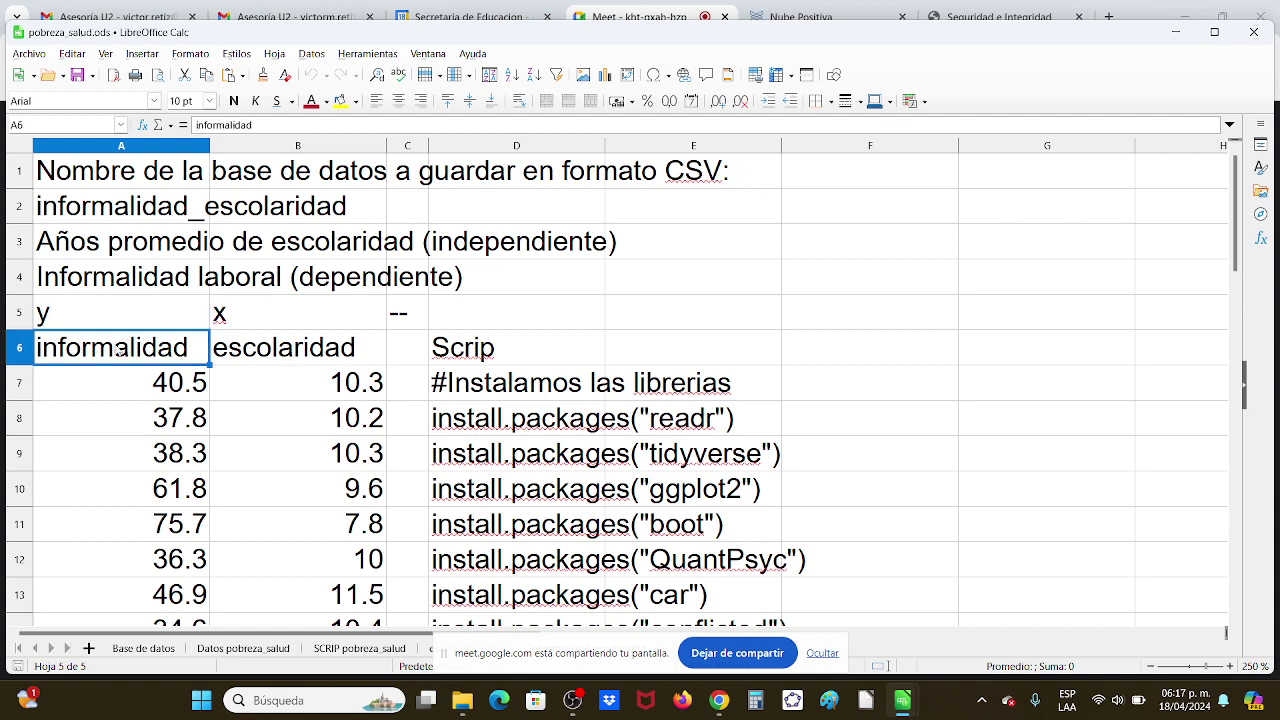
left_click(261, 318)
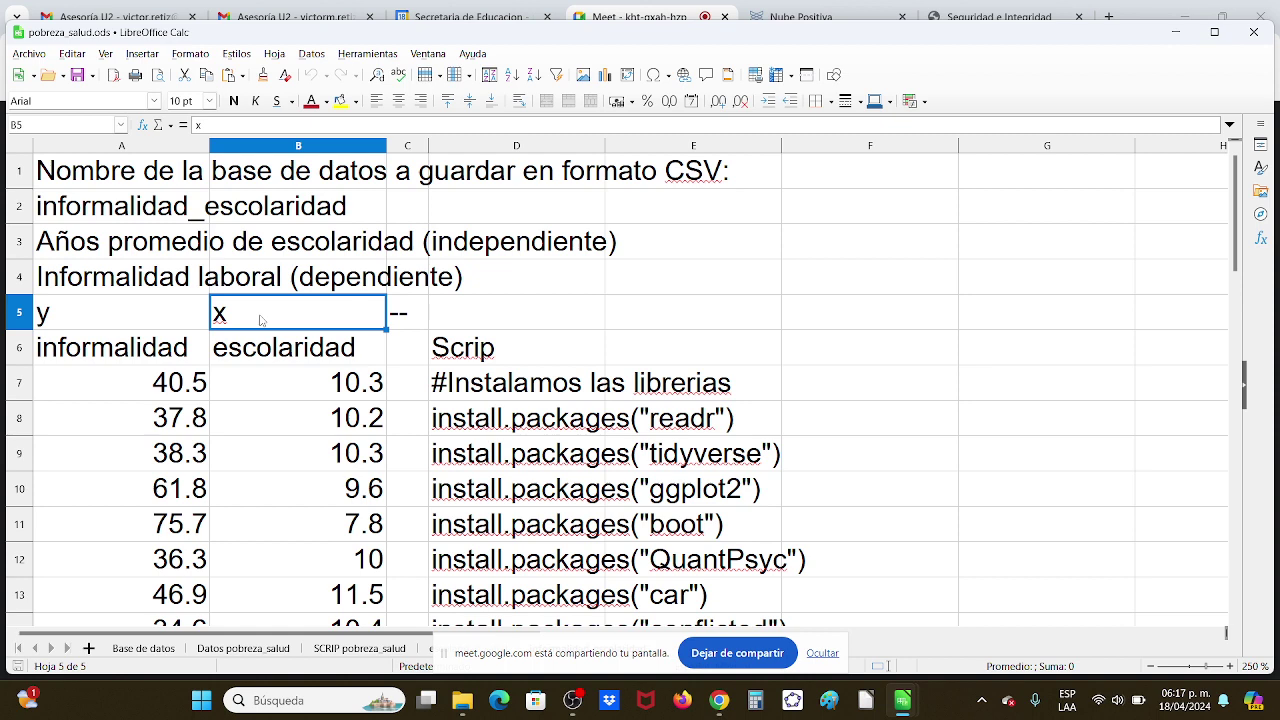
left_click(266, 352)
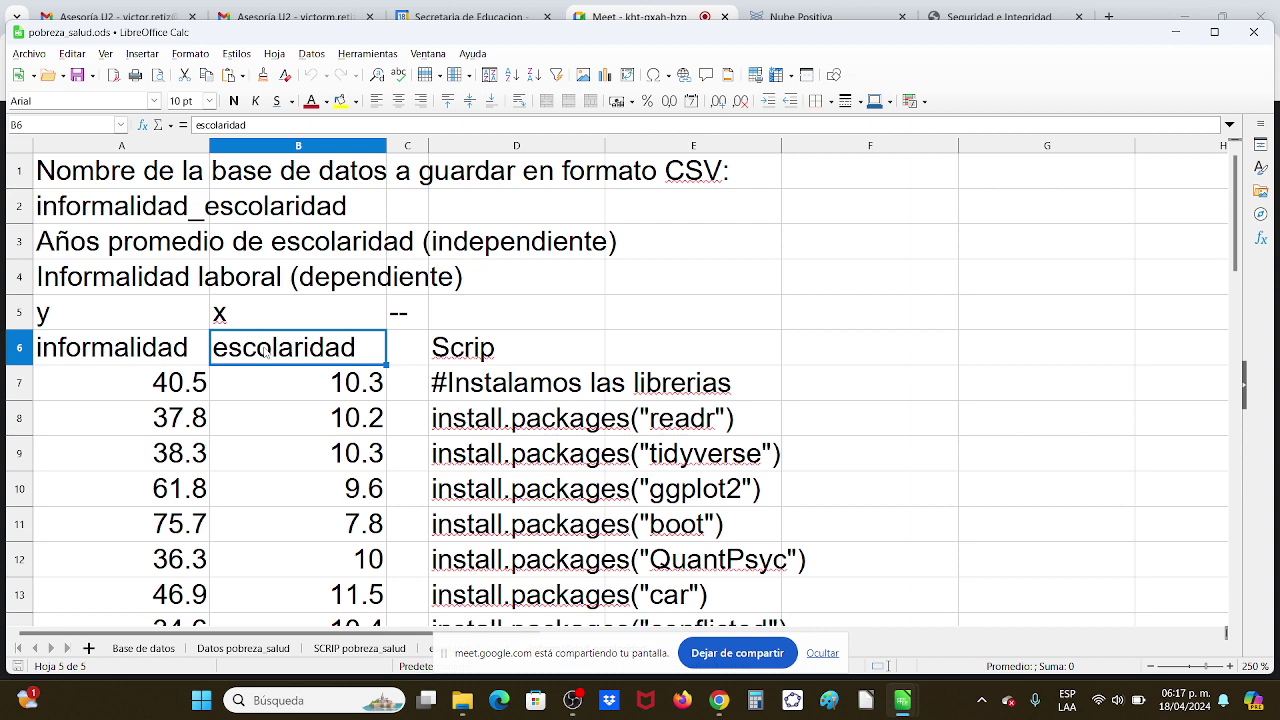
left_click(155, 318)
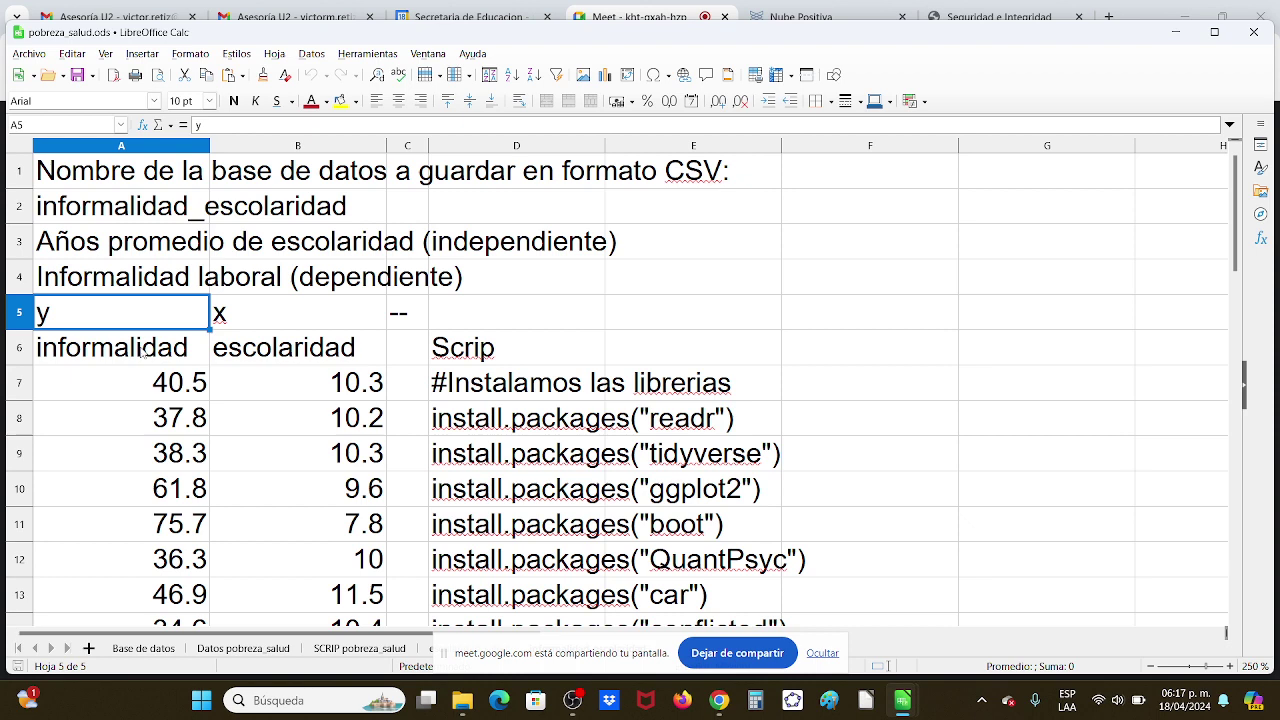
left_click(143, 352)
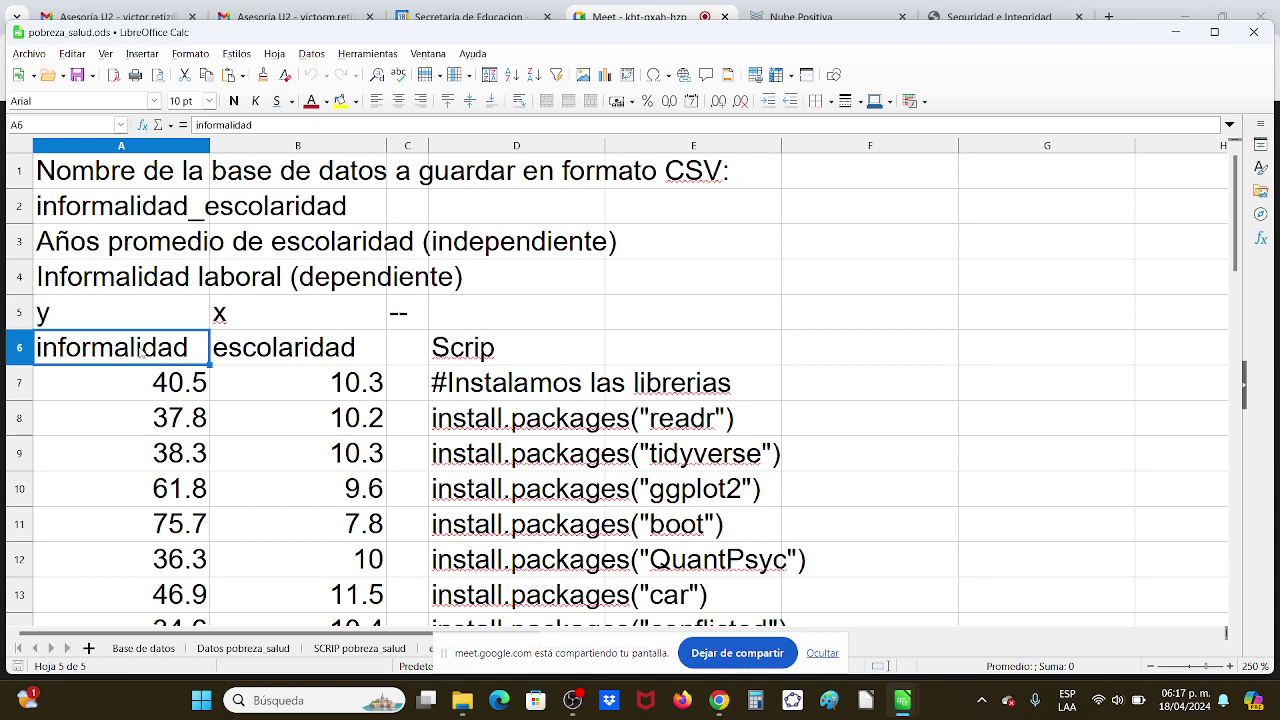
scroll(146, 380, "down", 1)
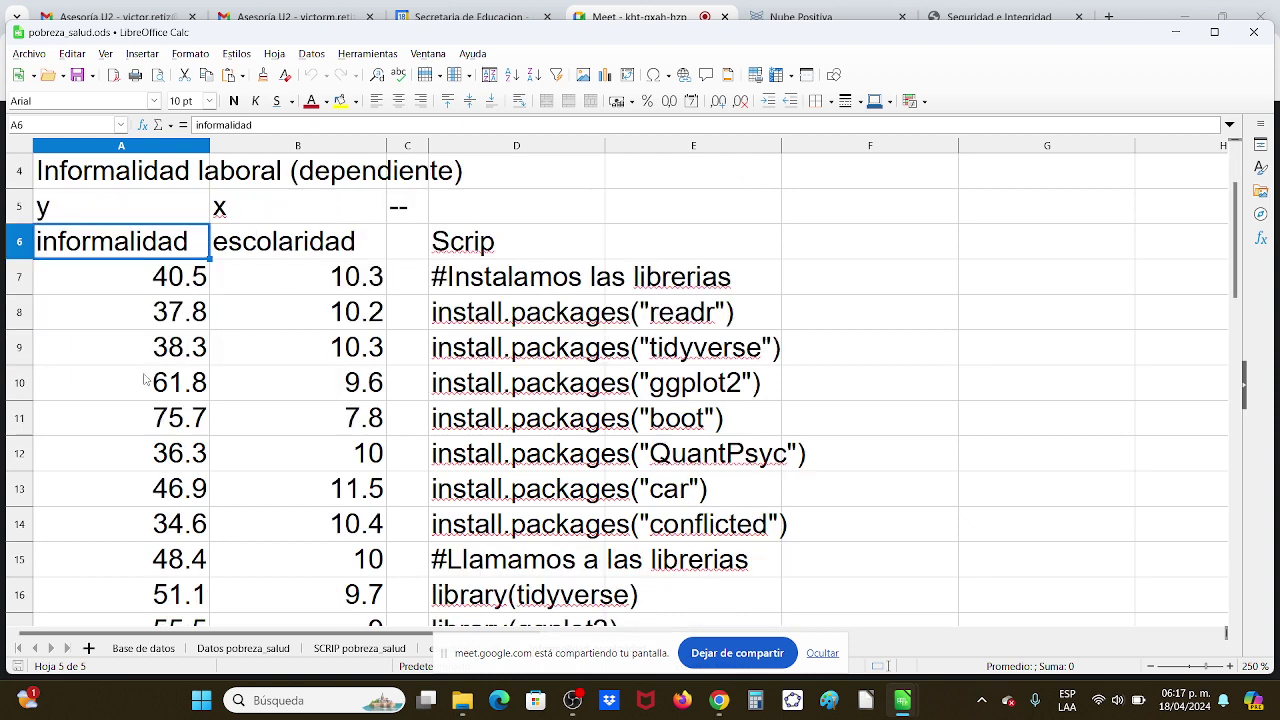
scroll(146, 380, "down", 4)
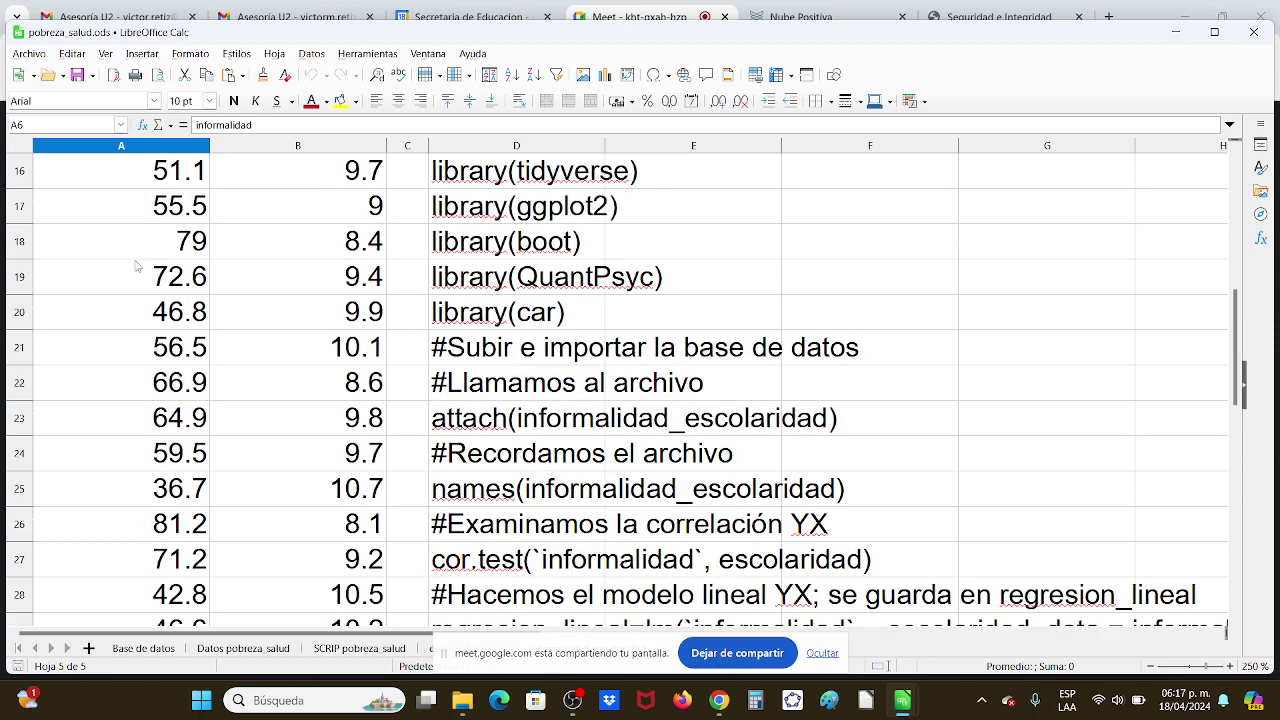
scroll(138, 266, "down", 4)
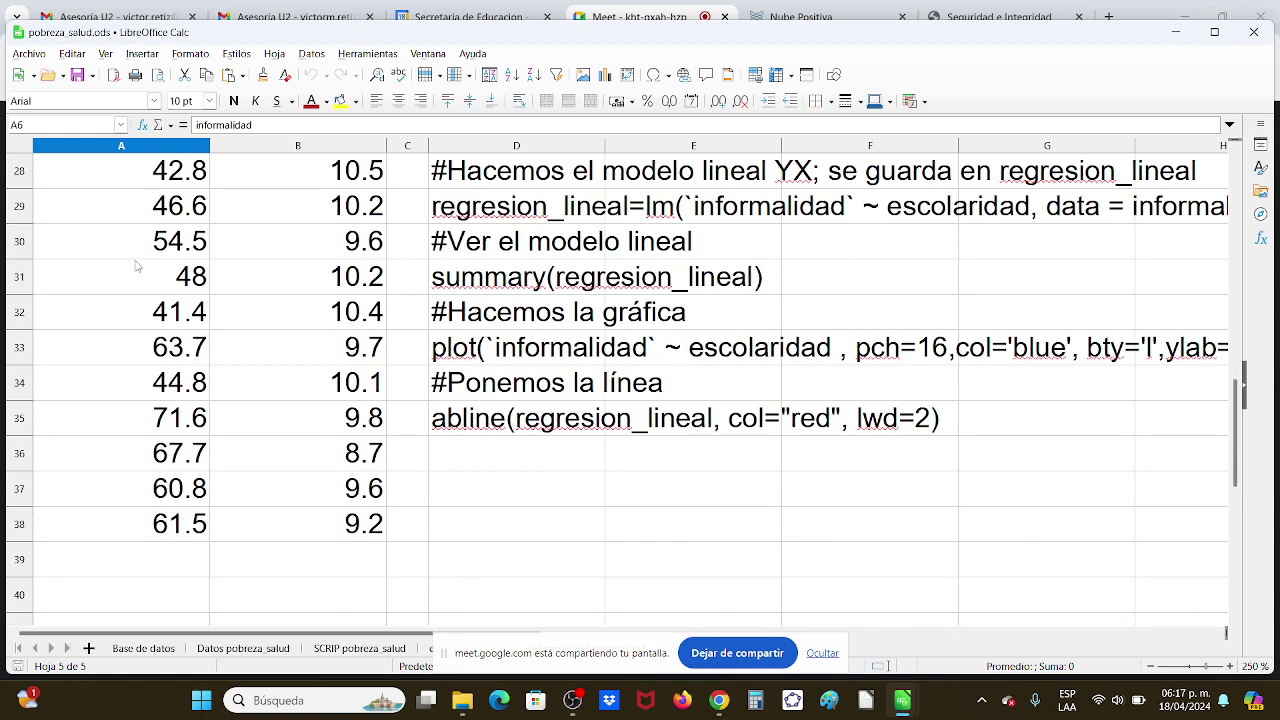
scroll(138, 266, "up", 9)
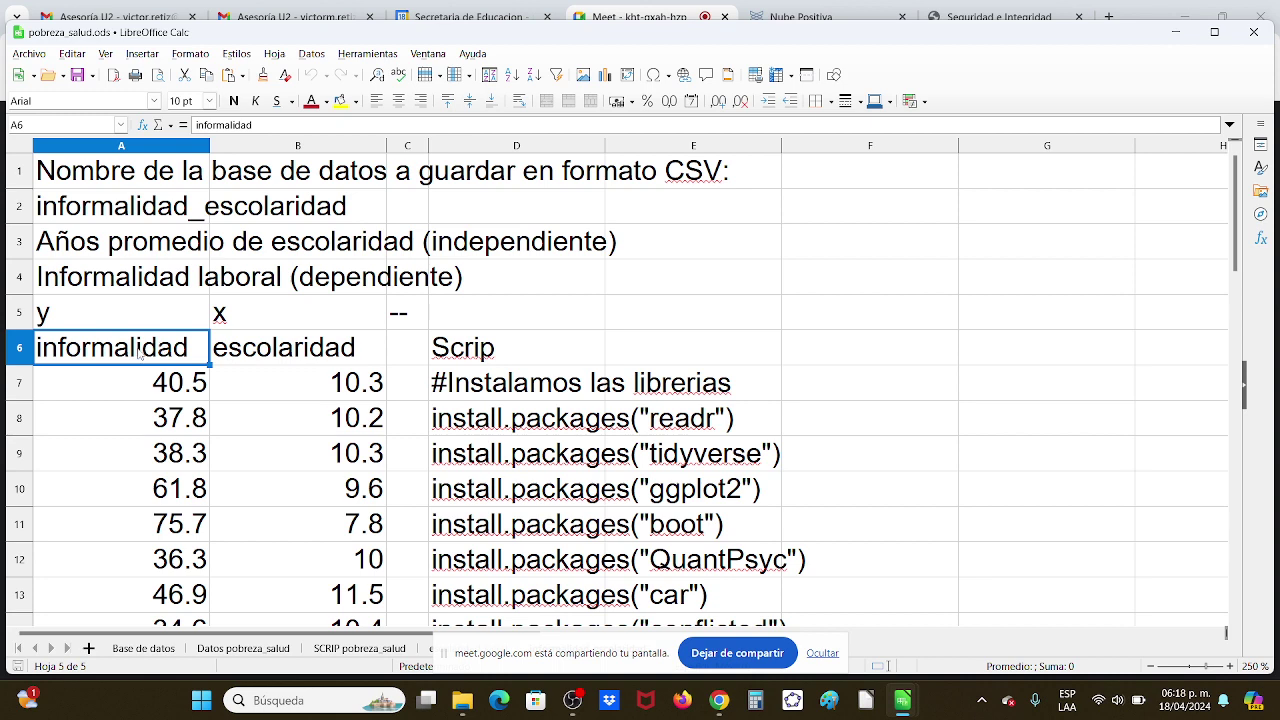
Review the script in column D from its heading through the library installation and loading lines to the attach command.
left_click(514, 360)
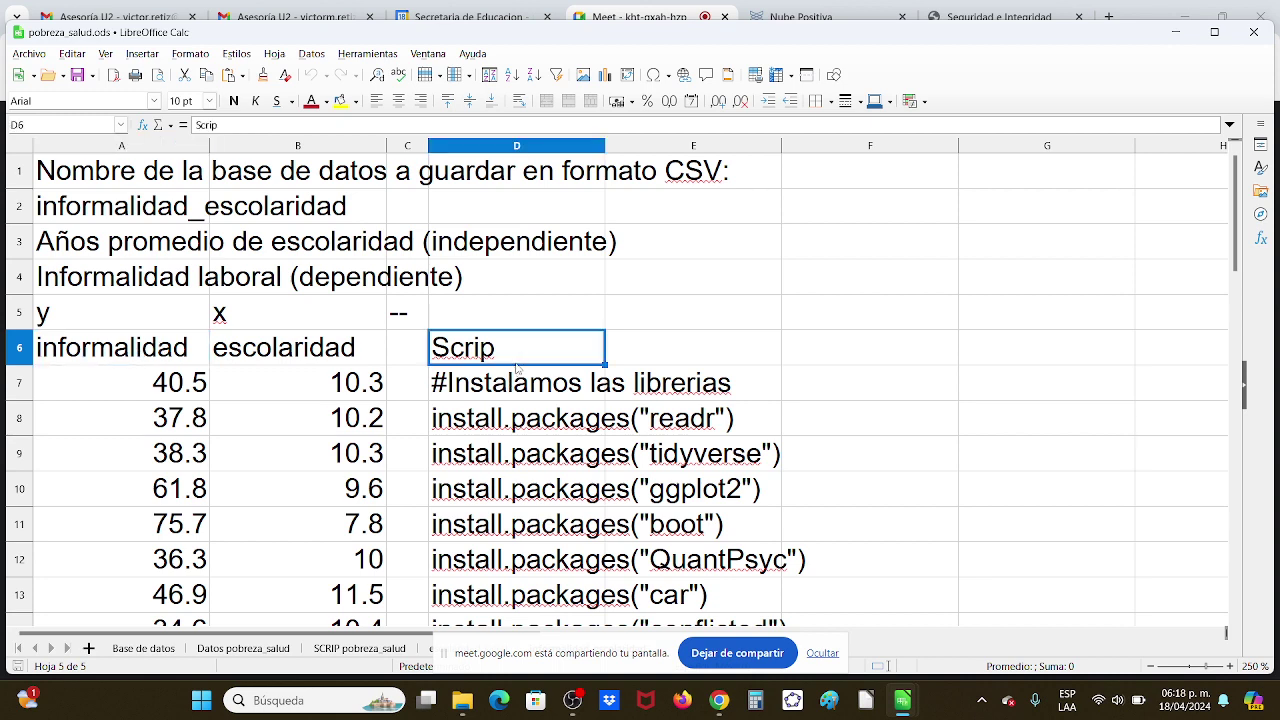
scroll(518, 366, "down", 1)
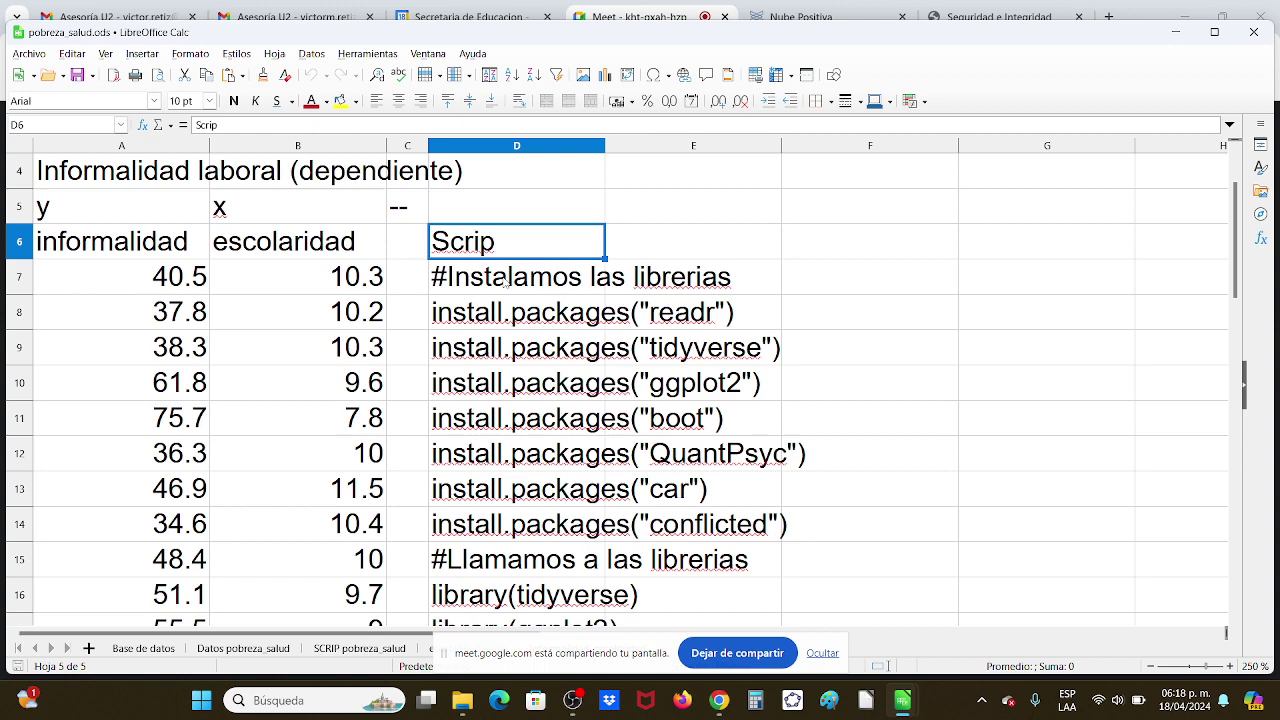
scroll(506, 284, "down", 1)
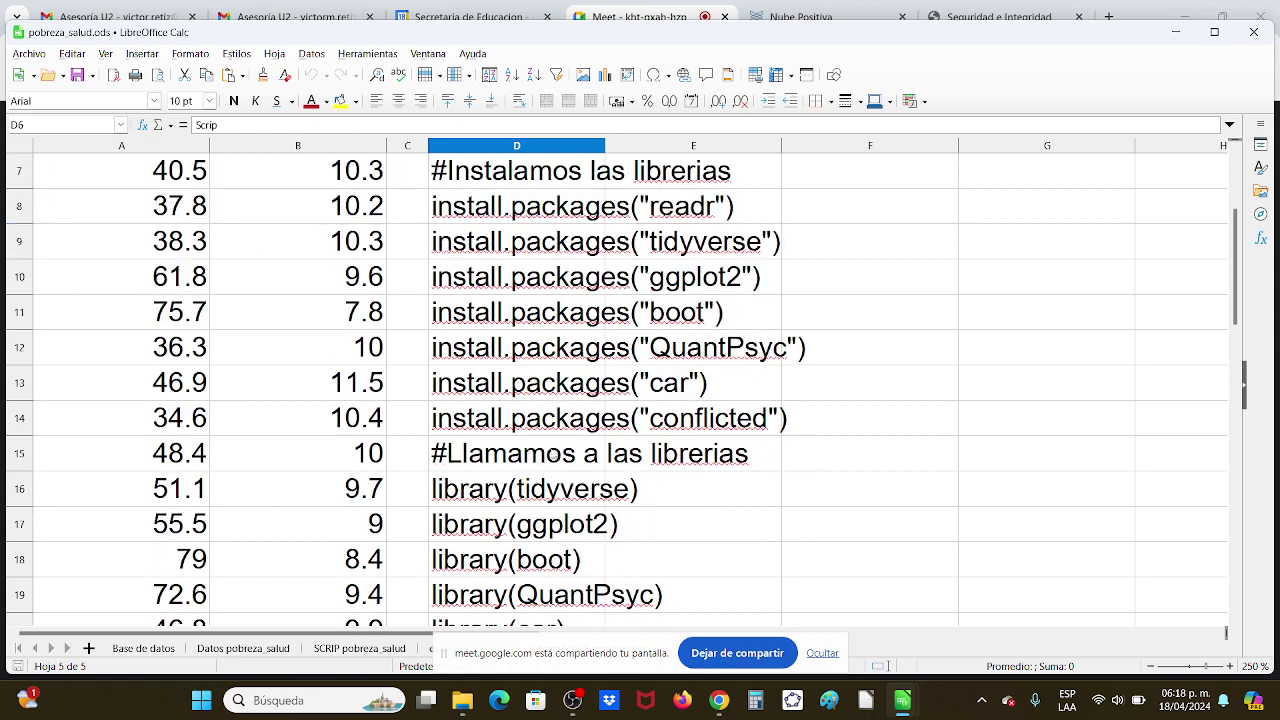
scroll(553, 455, "down", 1)
scroll(553, 455, "down", 1)
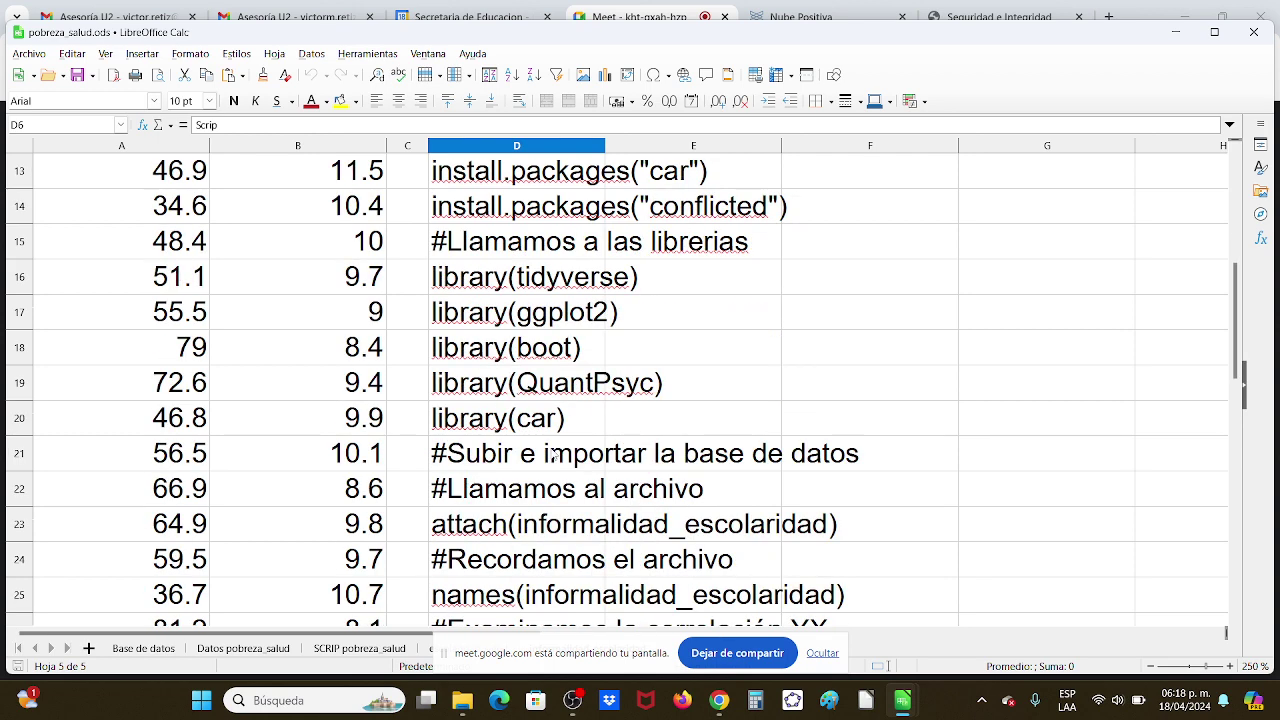
left_click(498, 532)
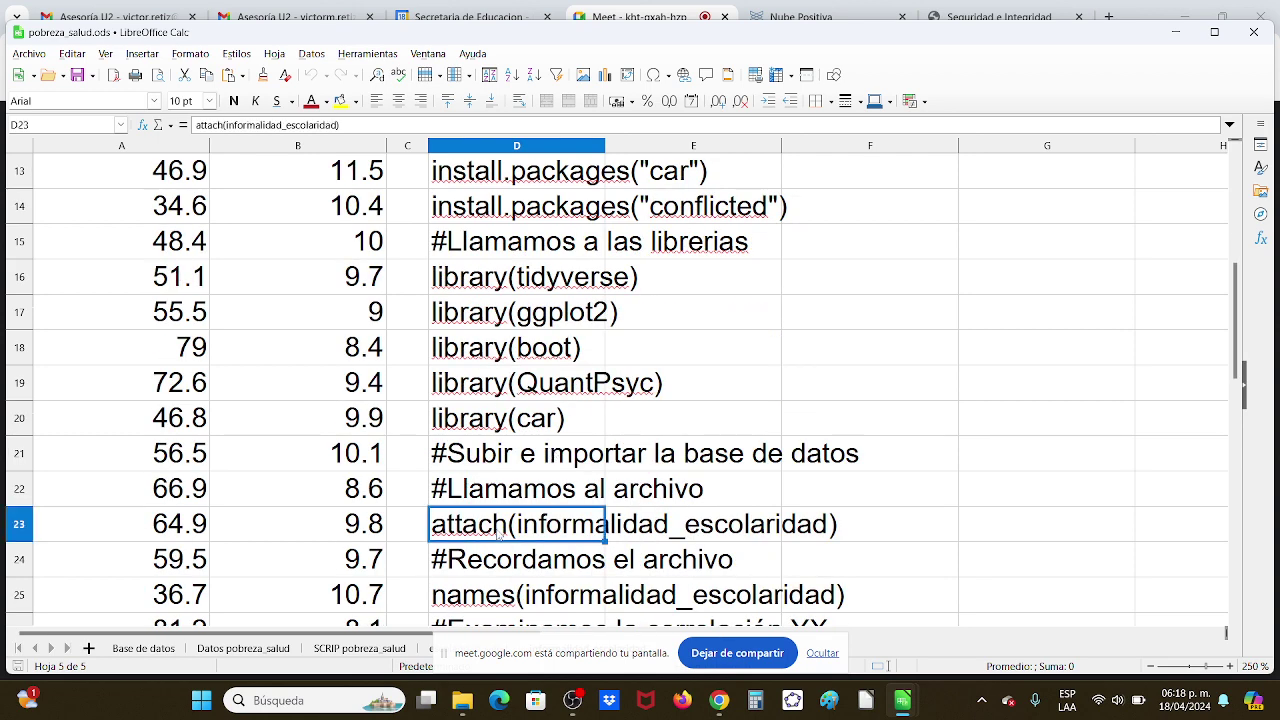
Examine the script's names, correlation test, linear model, summary, plot and abline commands in column D.
scroll(498, 533, "down", 1)
scroll(503, 505, "down", 1)
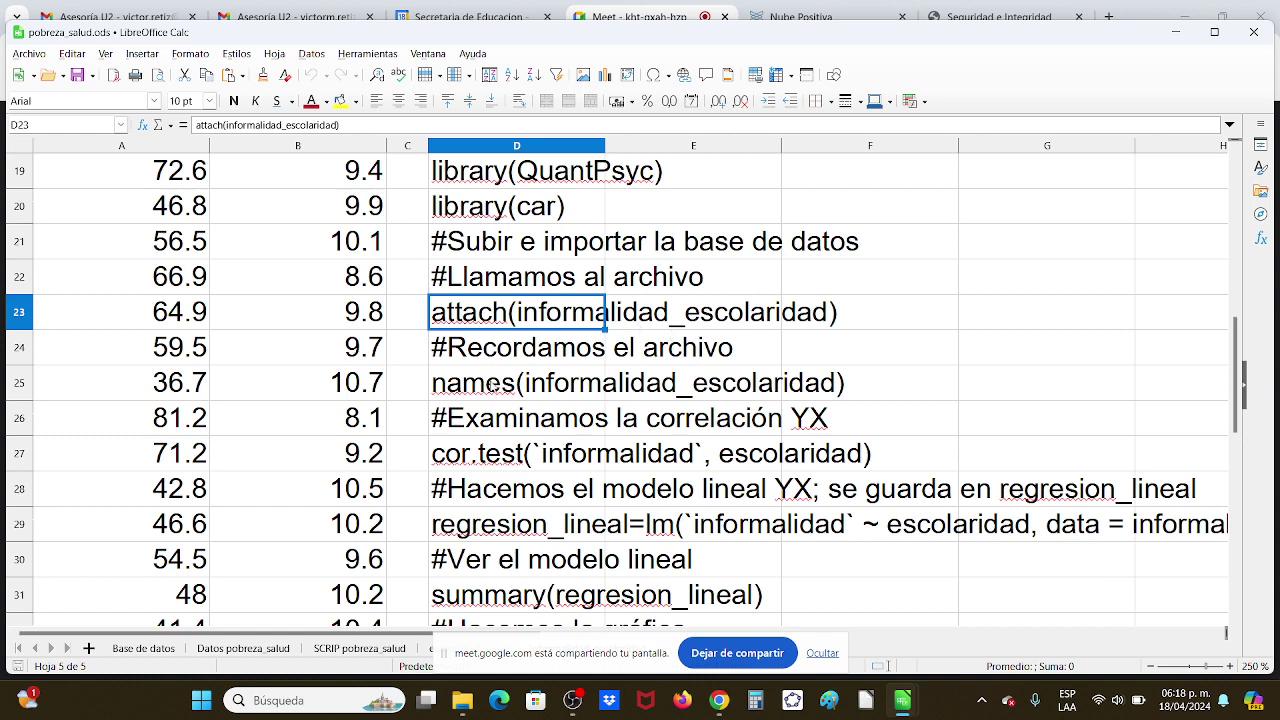
left_click(493, 387)
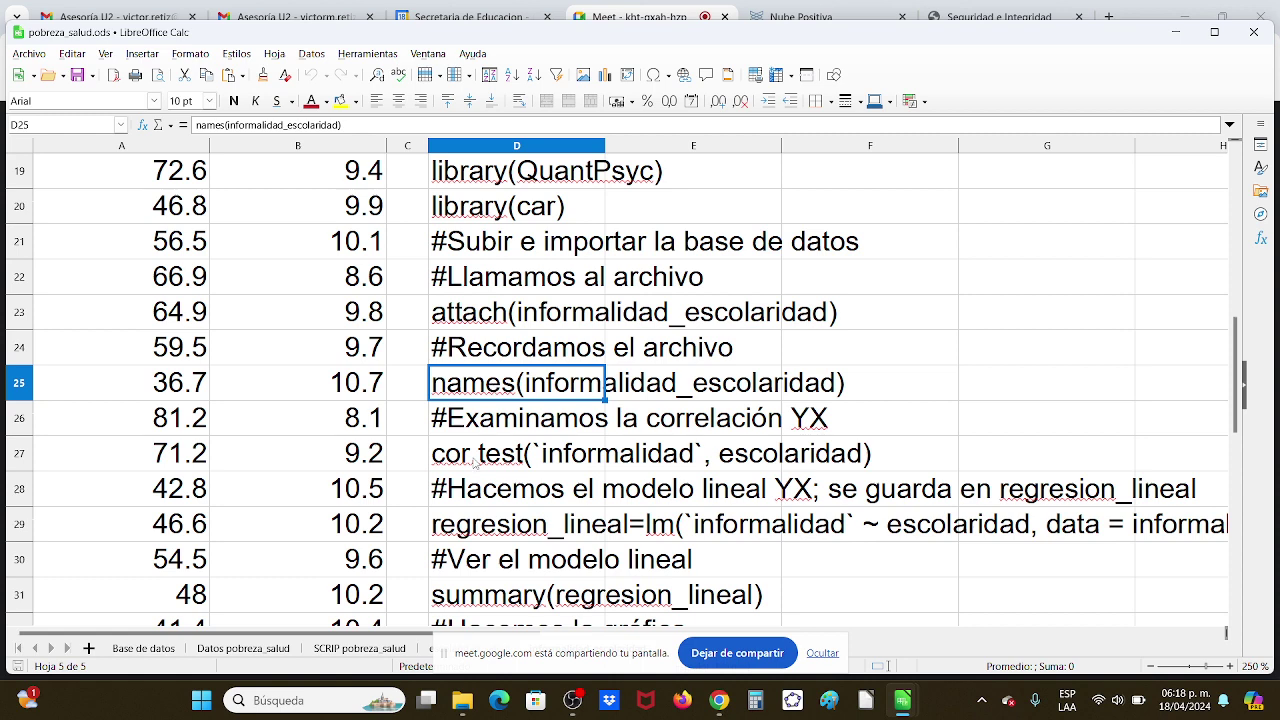
left_click(476, 462)
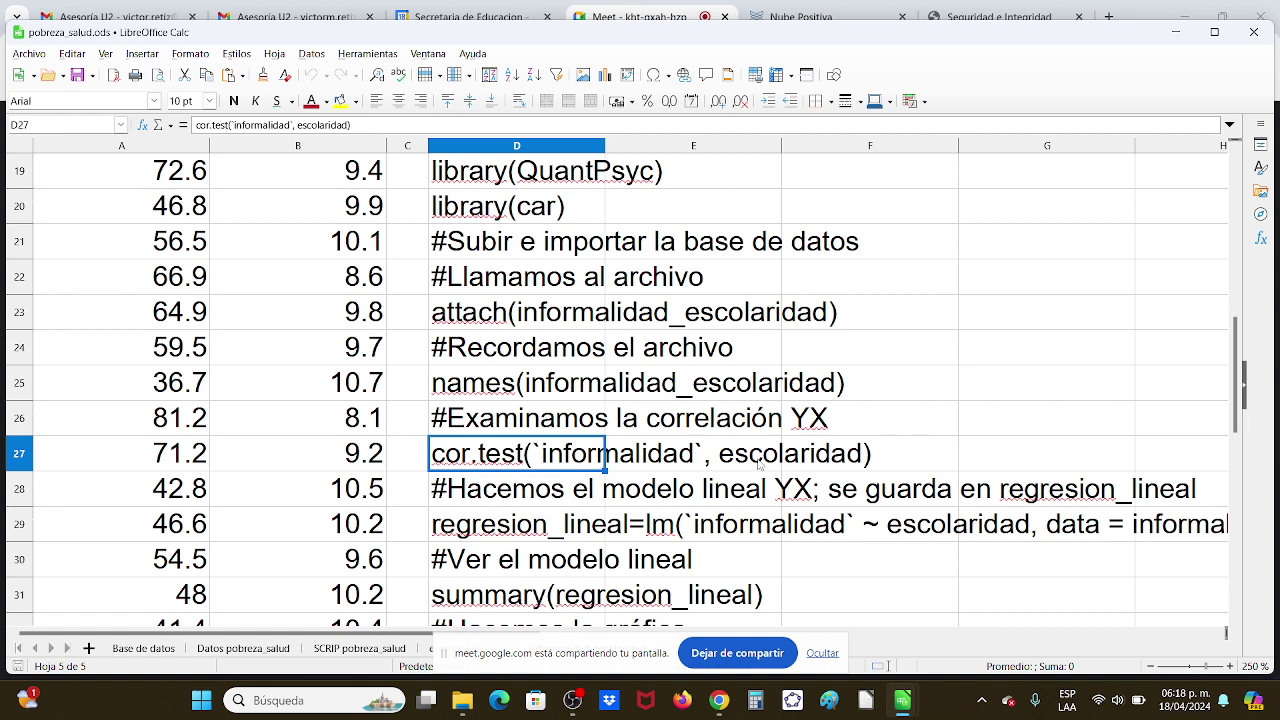
left_click(492, 538)
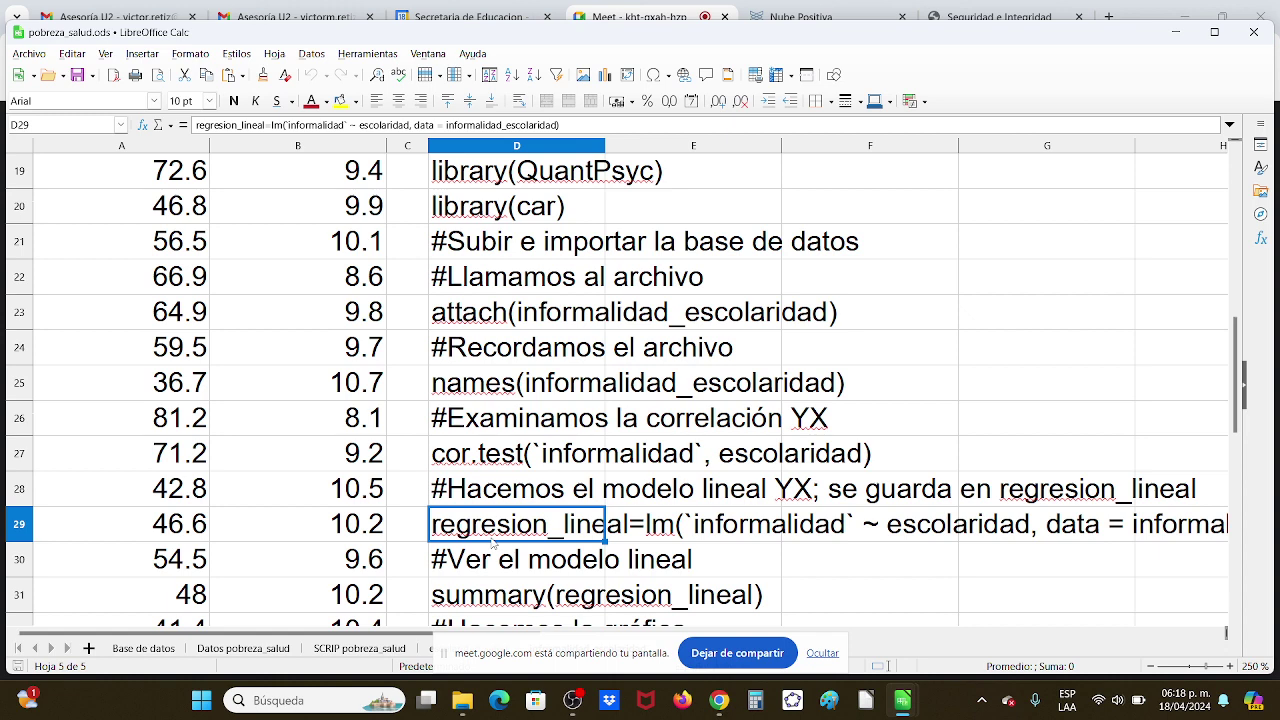
scroll(492, 540, "down", 1)
left_click(480, 498)
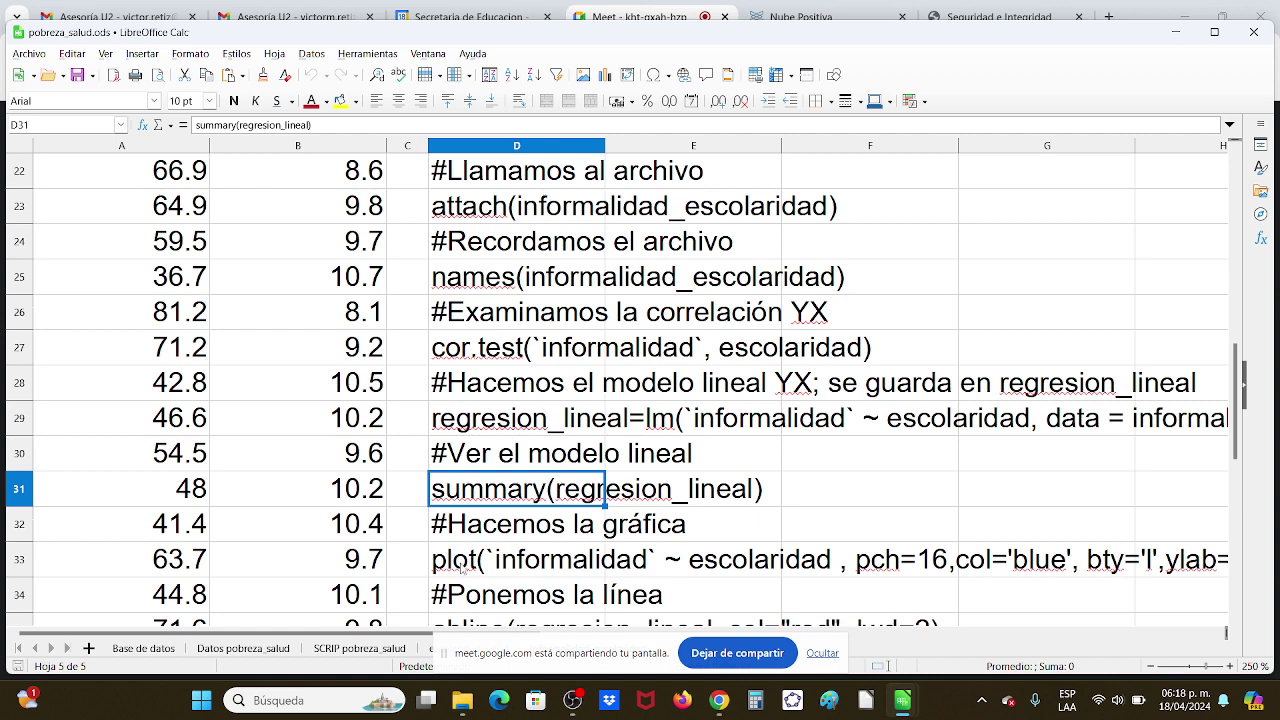
left_click(462, 566)
scroll(462, 569, "down", 1)
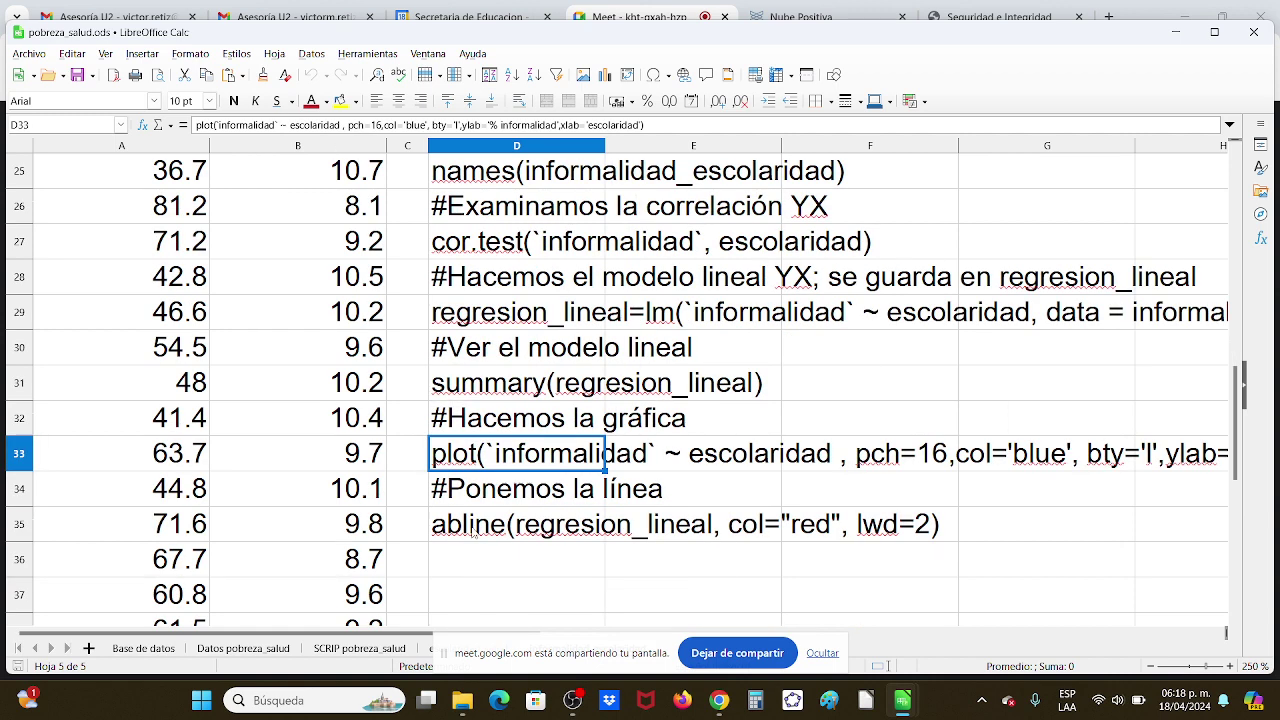
Copy the script cells D7:D35, from the #Instalamos las librerias comment through the abline command.
scroll(472, 531, "up", 1)
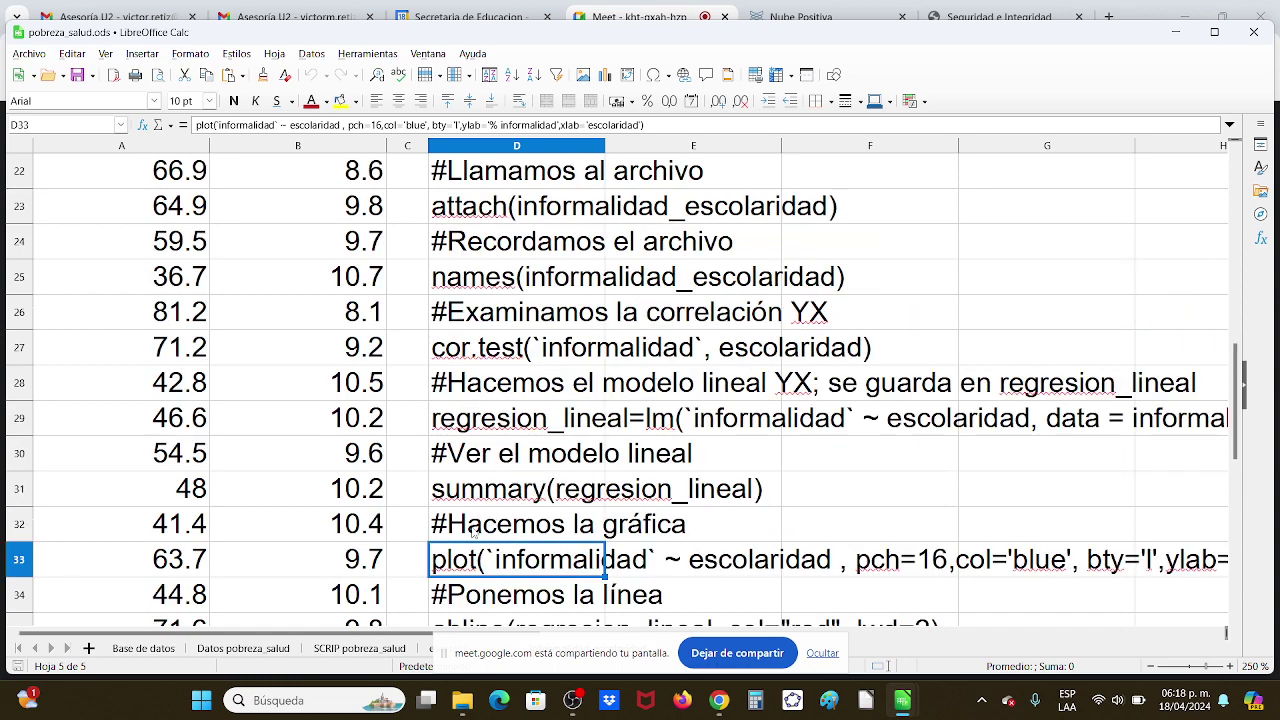
scroll(472, 531, "up", 3)
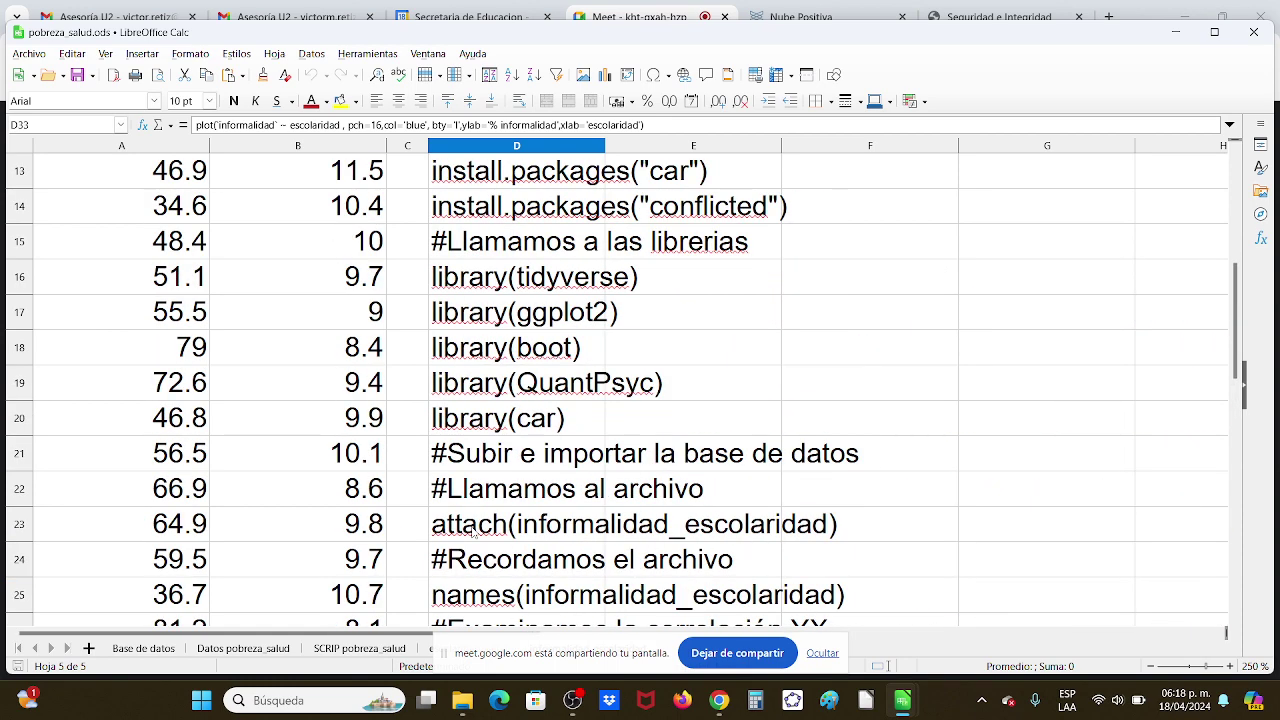
scroll(472, 531, "up", 1)
scroll(472, 531, "up", 2)
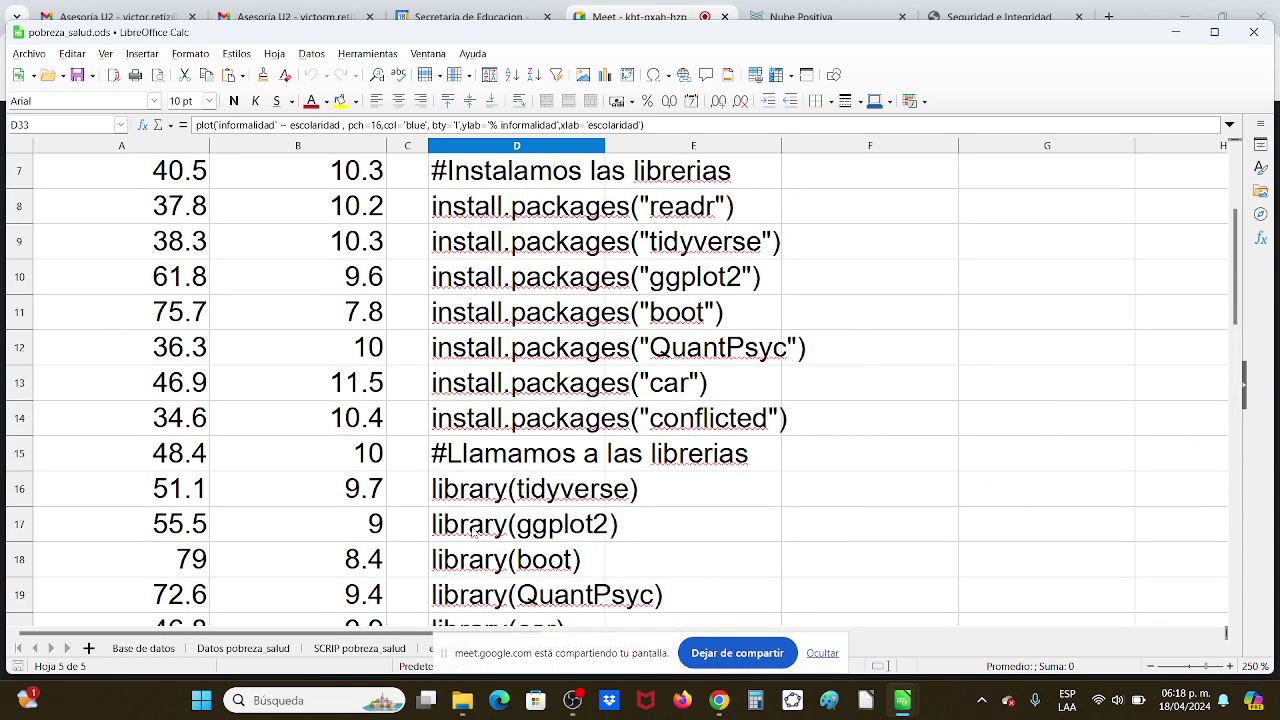
left_click(511, 290)
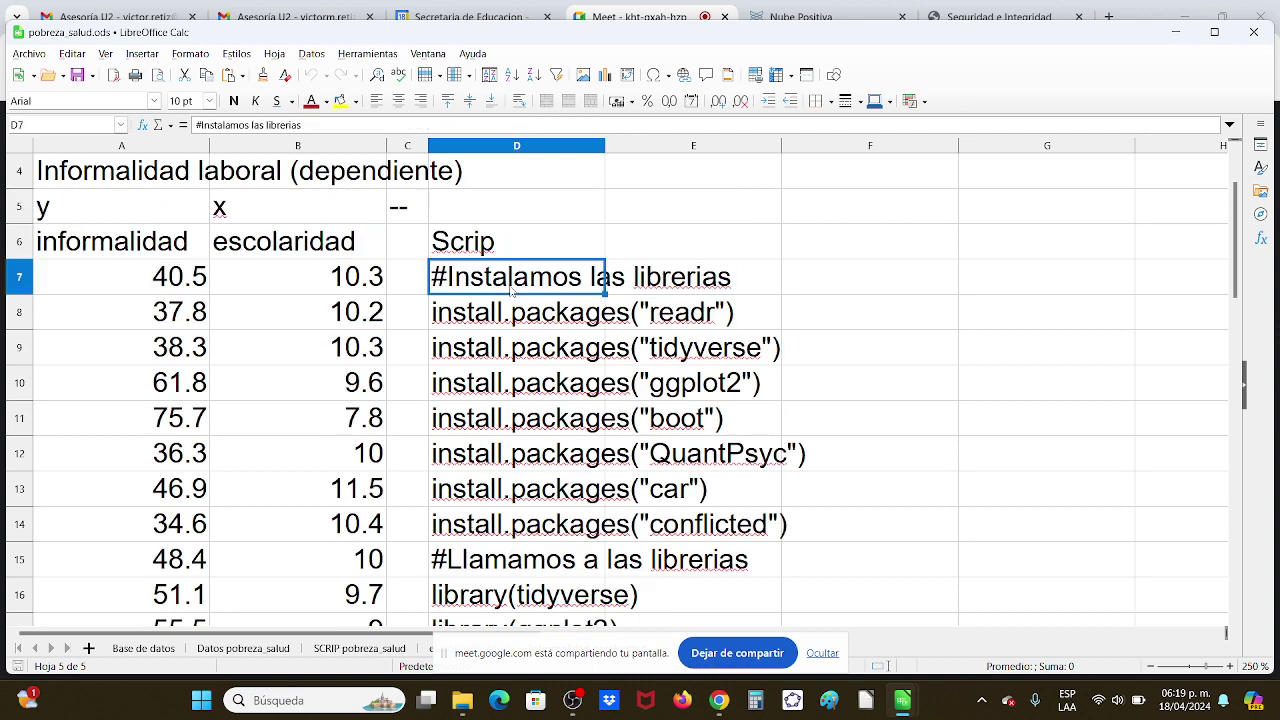
key("shift+Down")
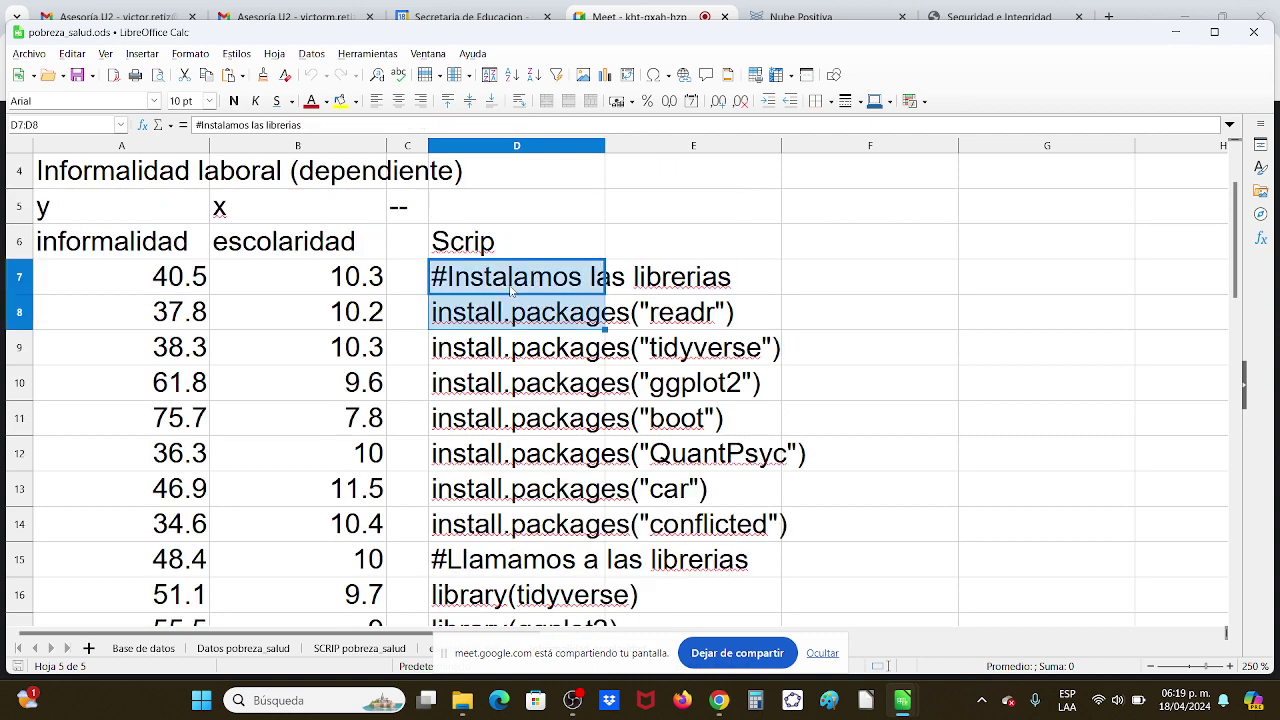
key("shift+Down")
key("shift+Down")
key("shift+Down")
key("shift+Down")
key("shift+Down")
key("shift+Down")
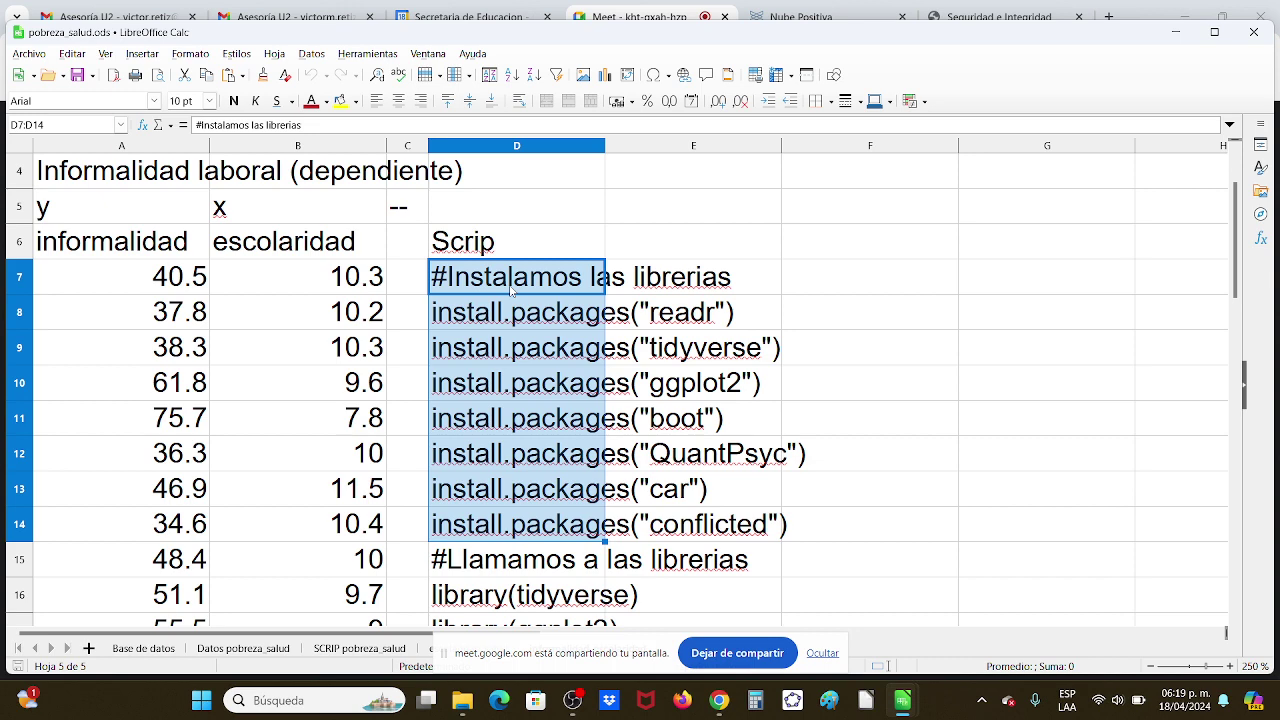
key("shift+Down")
key("shift+Down")
key("shift+Down")
key("shift+Down")
key("shift+Down")
key("shift+Down")
key("shift+Down")
key("shift+Down")
key("shift+Down")
key("shift+Down")
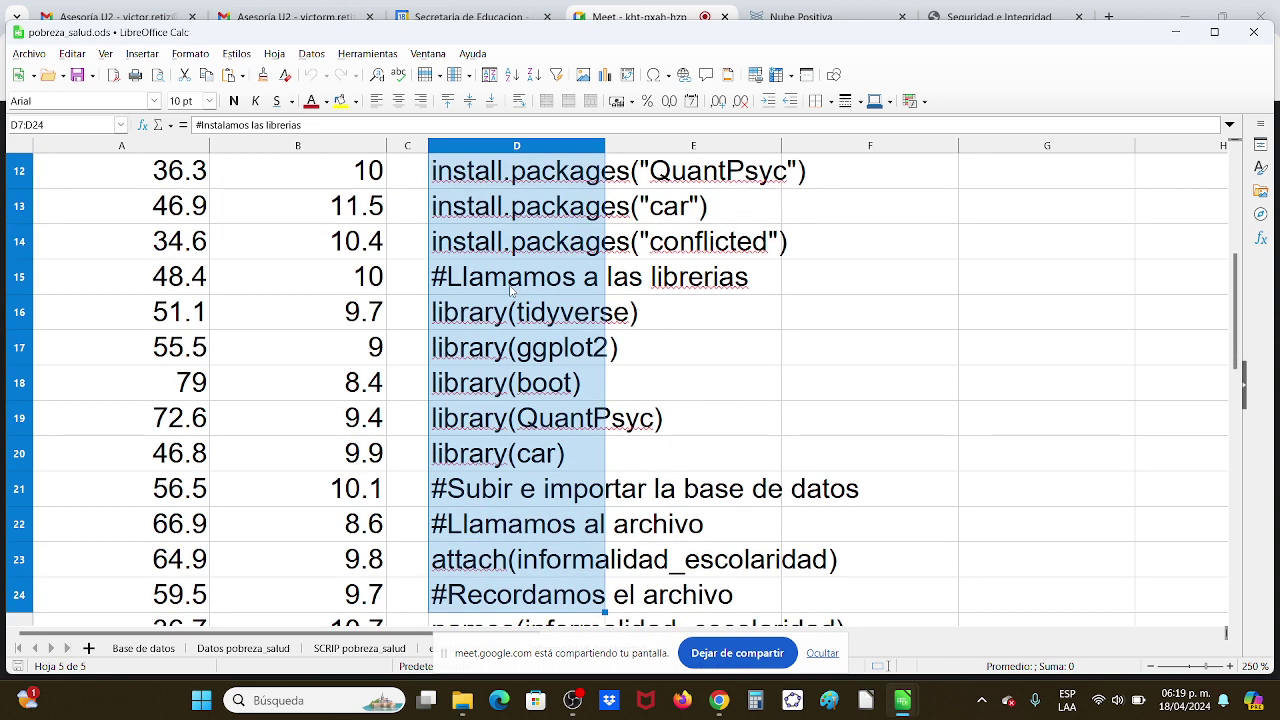
key("shift+Down")
key("shift+Down")
key("shift+Down")
key("shift+Down")
key("shift+Down")
key("shift+Down")
key("shift+Down")
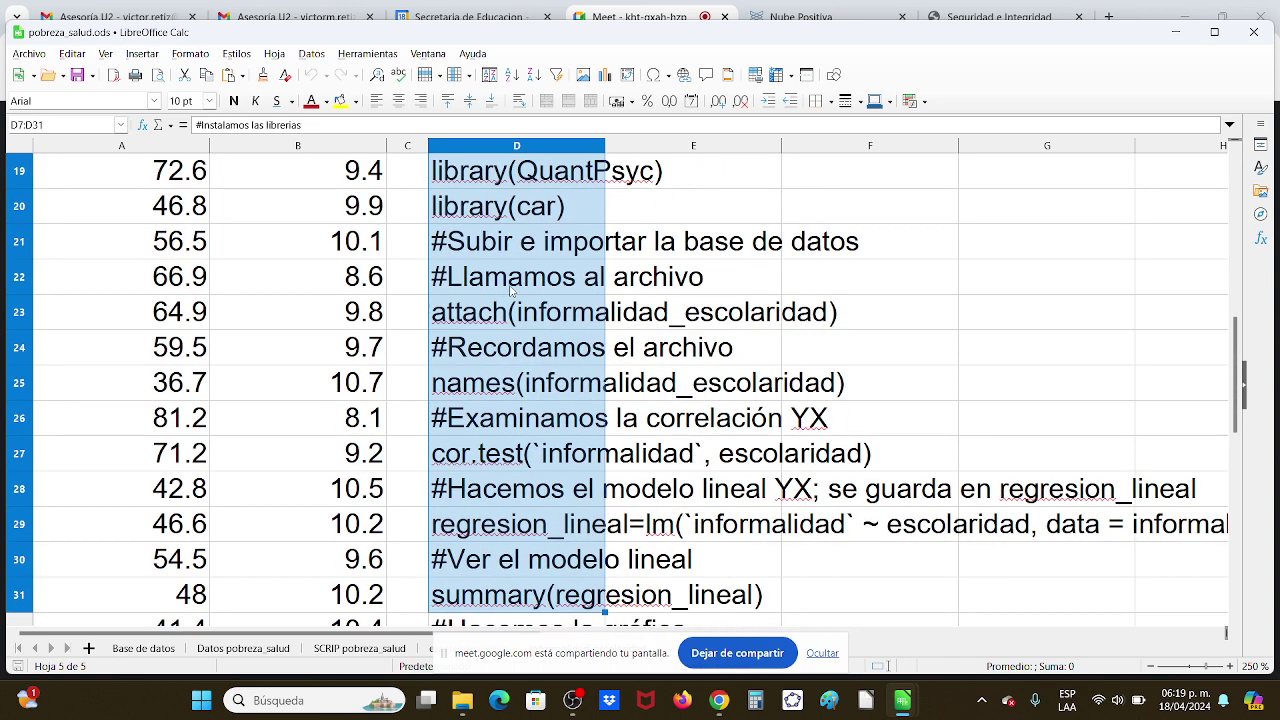
key("shift+Down")
key("shift+Down")
key("shift+Down")
key("shift+Down")
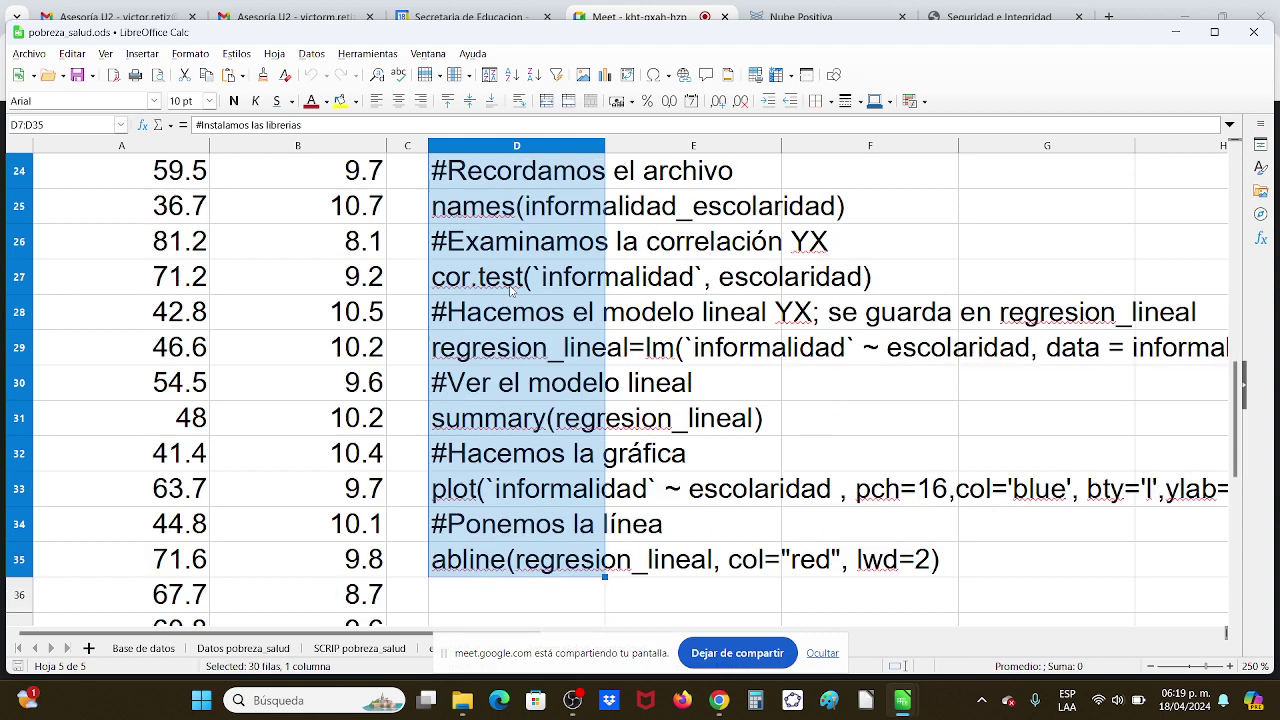
key("ctrl+c")
Switch to Posit Cloud in the browser and create a new RStudio project in the workspace.
key("alt+Tab")
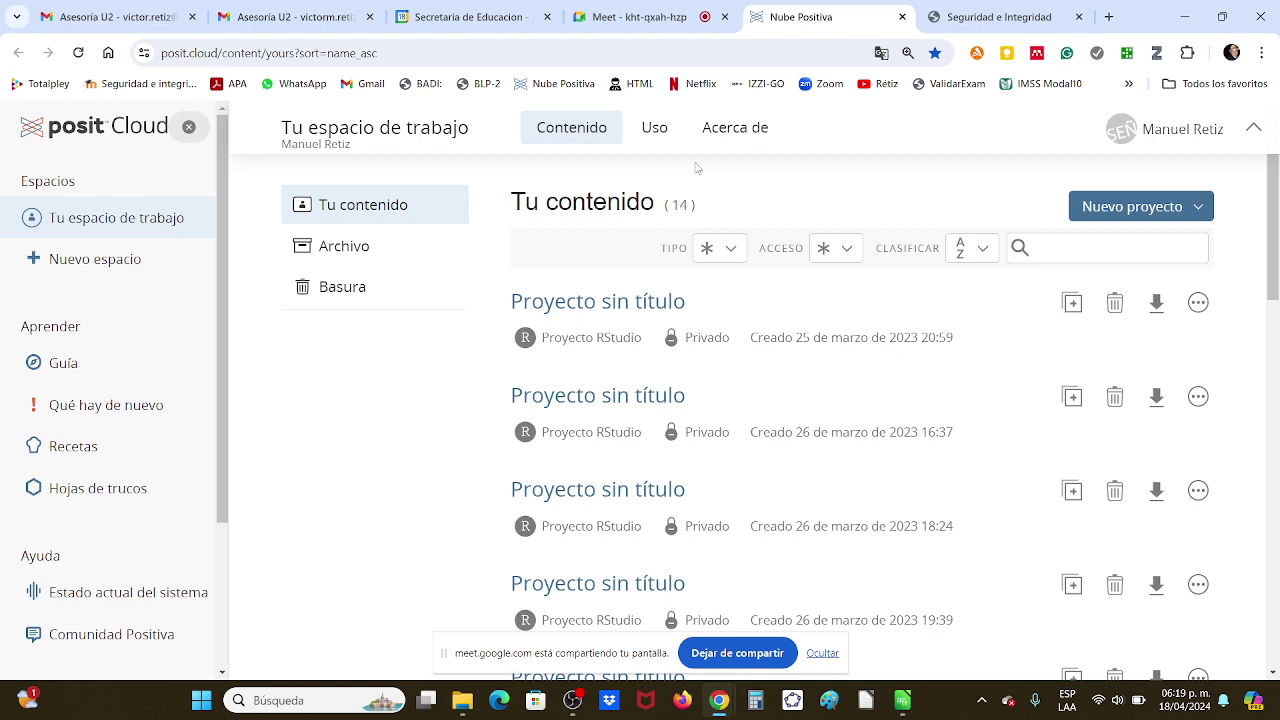
left_click(1124, 207)
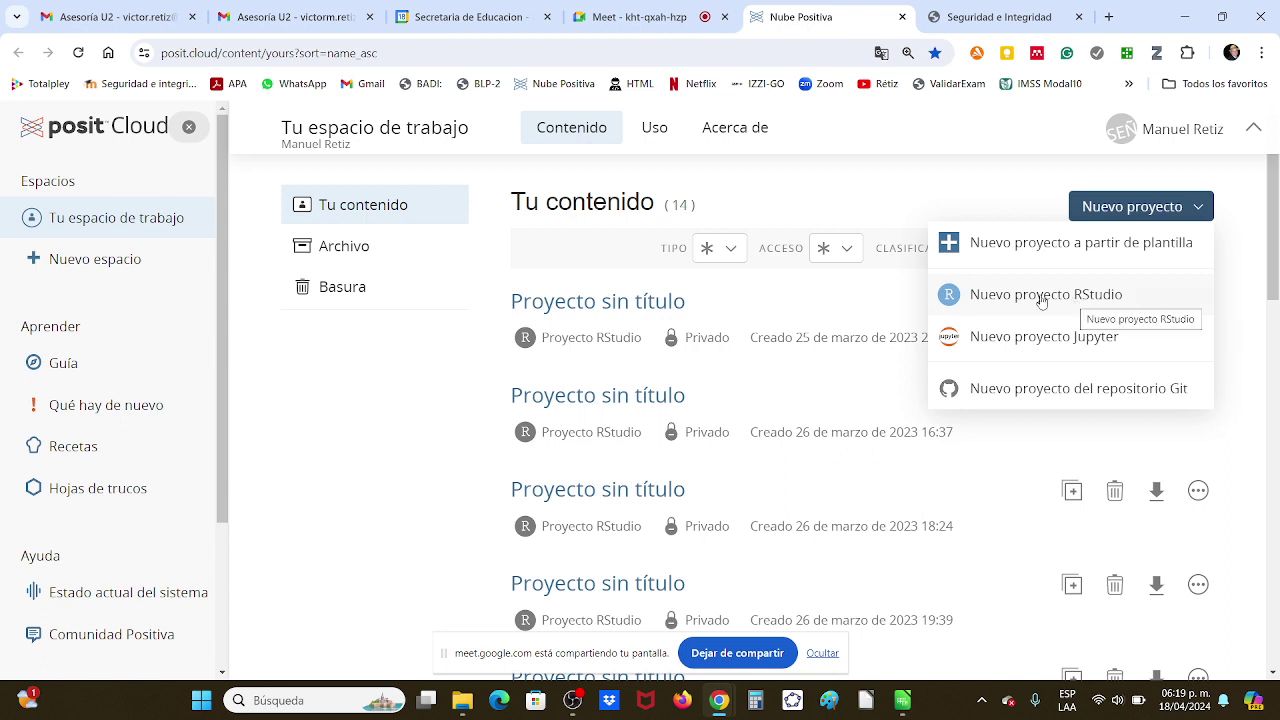
left_click(1071, 302)
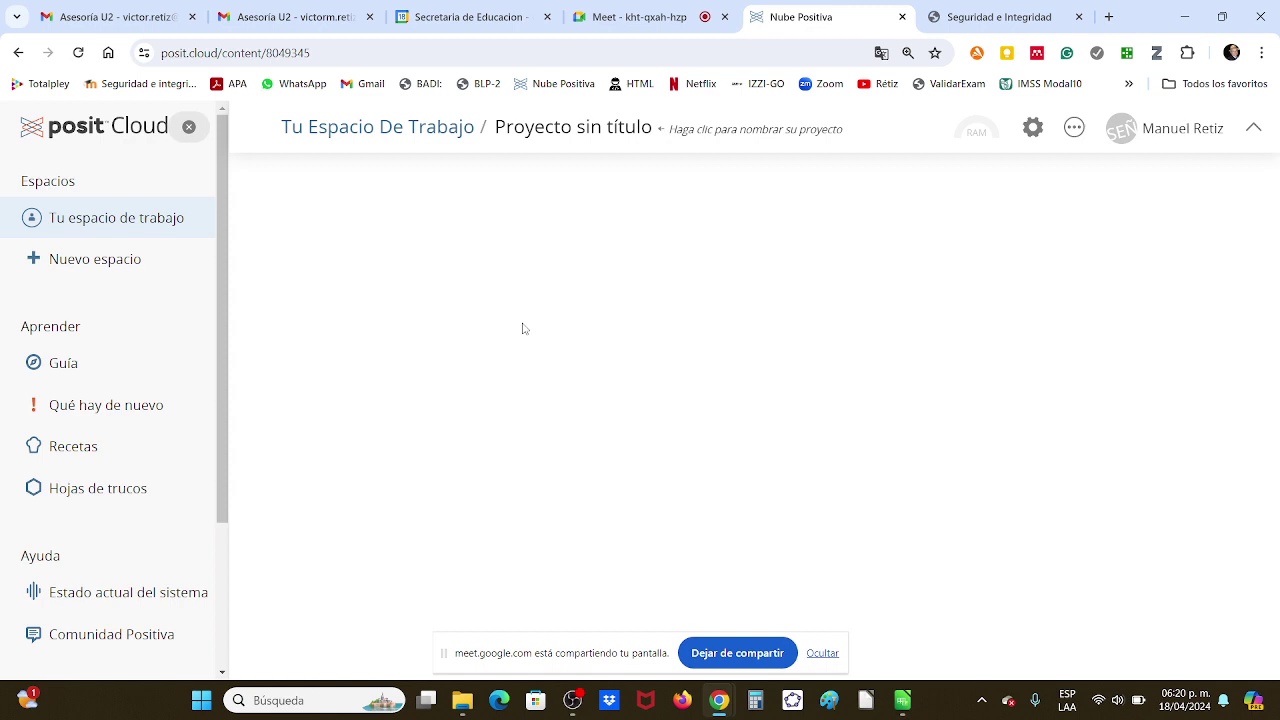
Create a new R script in the project and paste the copied script lines into it.
left_click(264, 176)
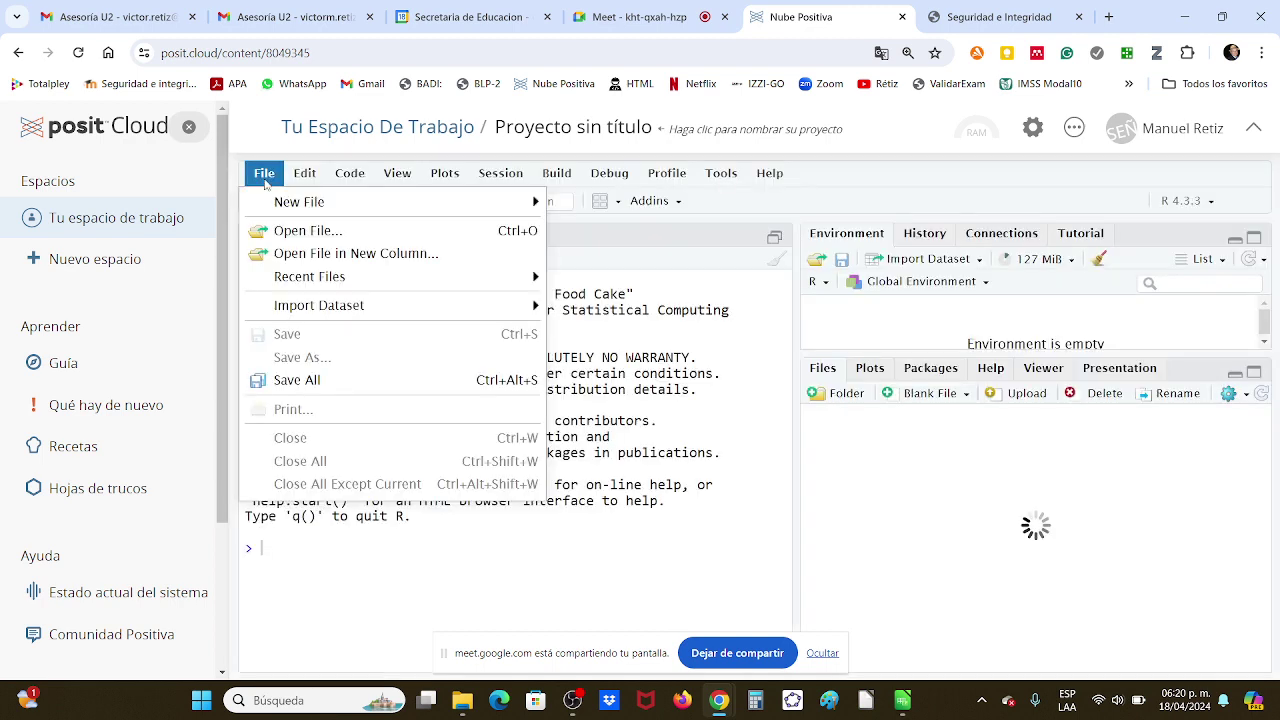
mouse_move(288, 207)
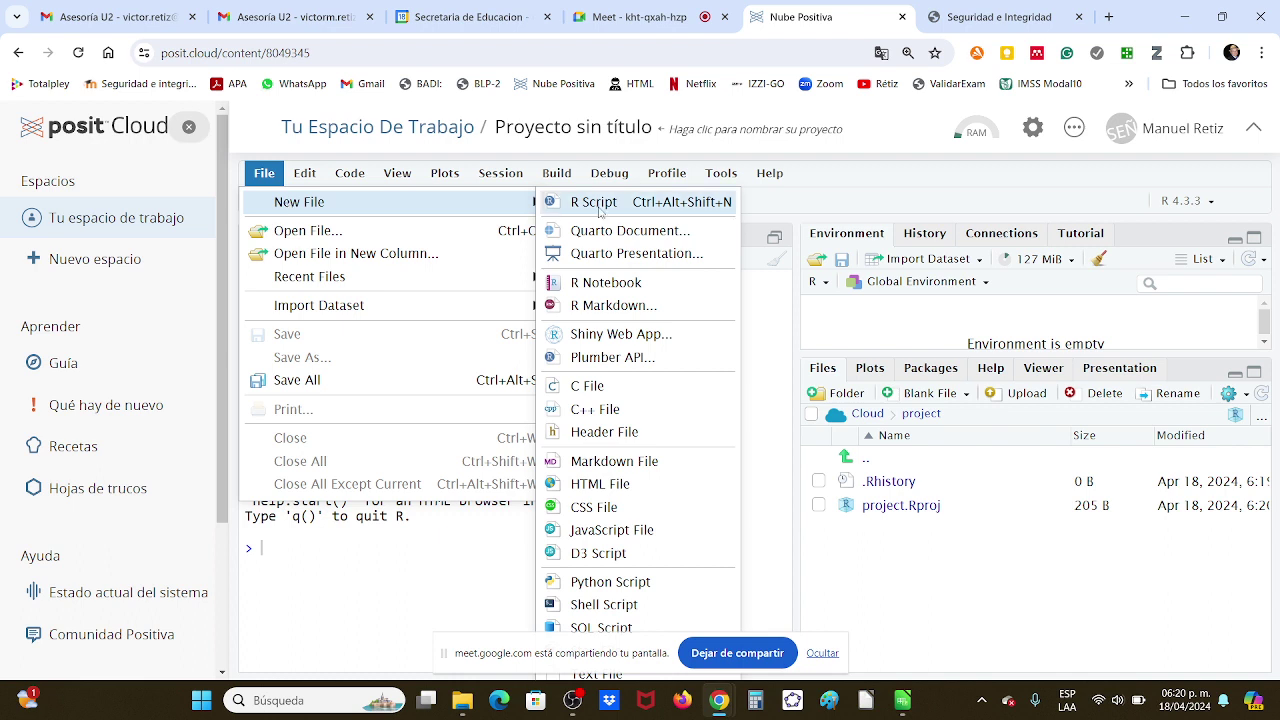
left_click(599, 204)
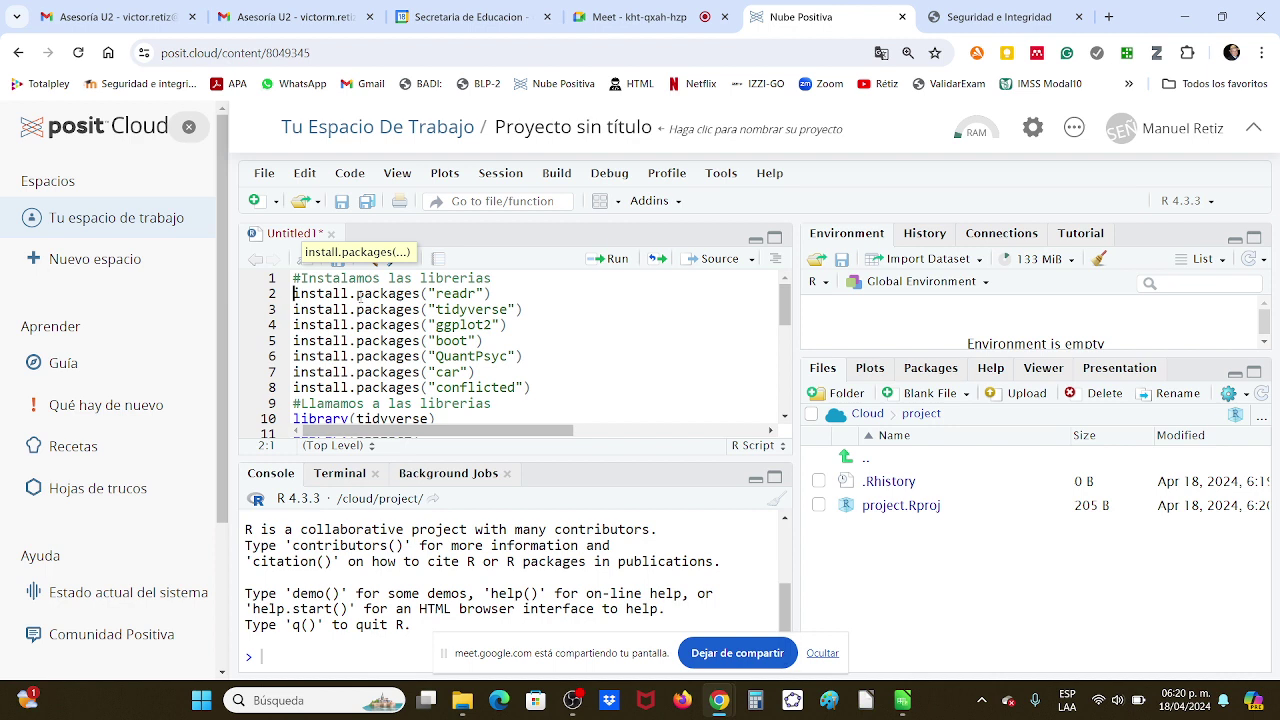
Run the install.packages lines one by one for readr, tidyverse, ggplot2, boot, QuantPsyc, car and conflicted.
left_click(610, 260)
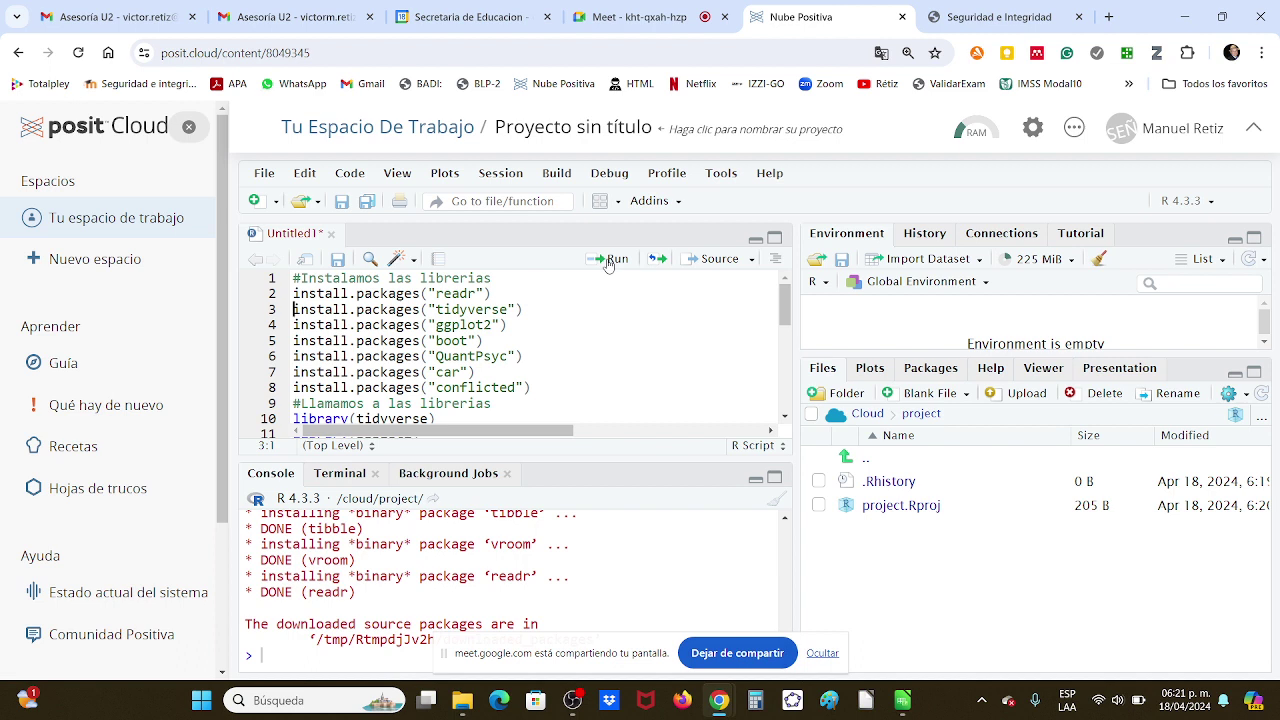
left_click(608, 262)
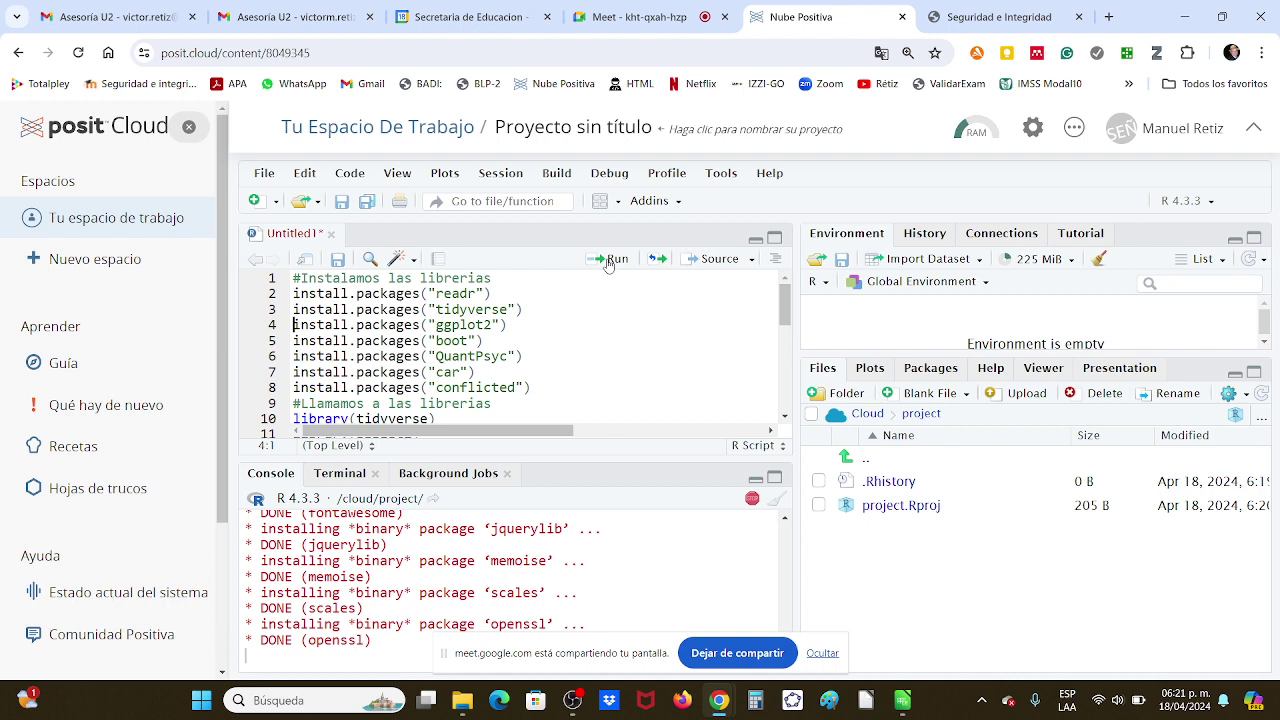
left_click(608, 262)
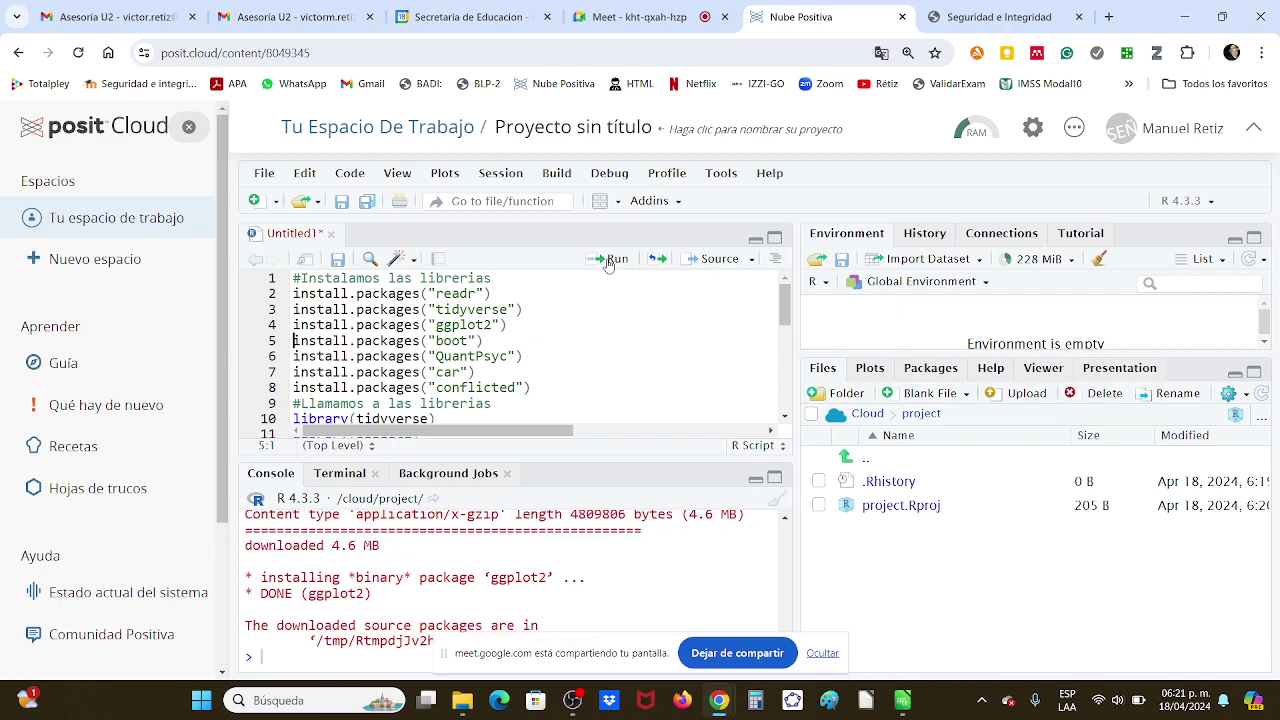
left_click(608, 262)
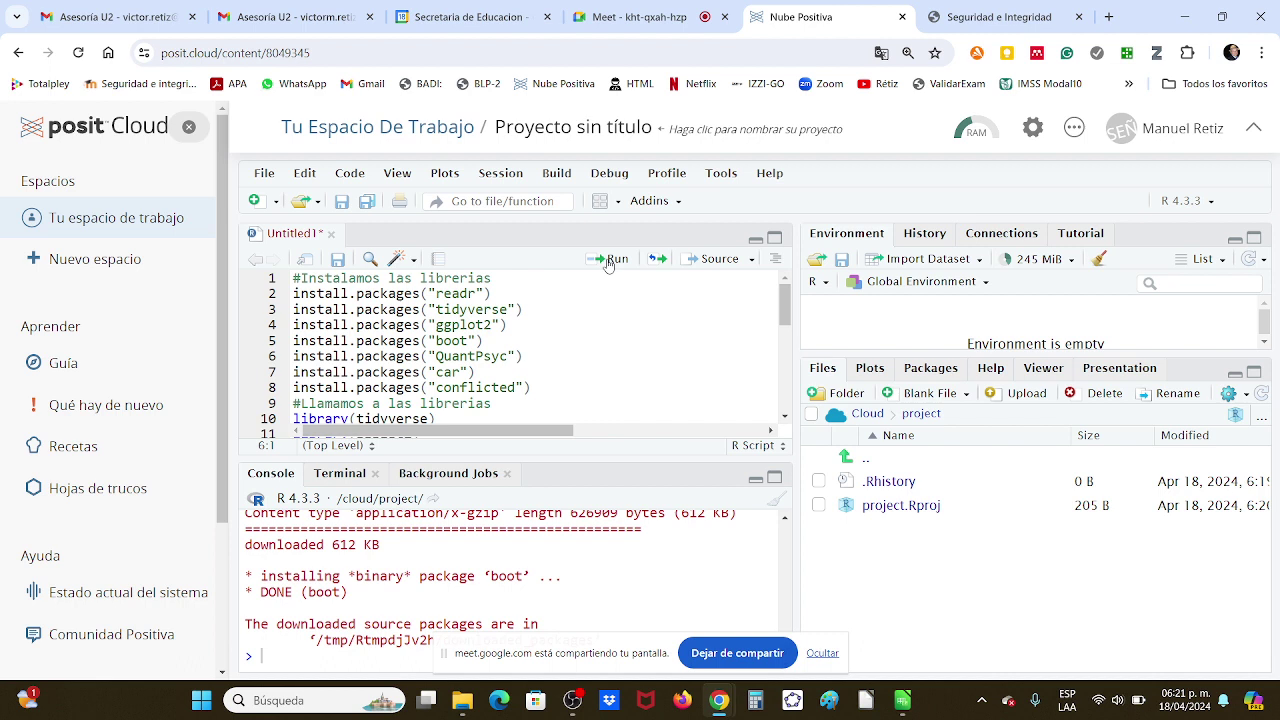
left_click(608, 260)
left_click(608, 260)
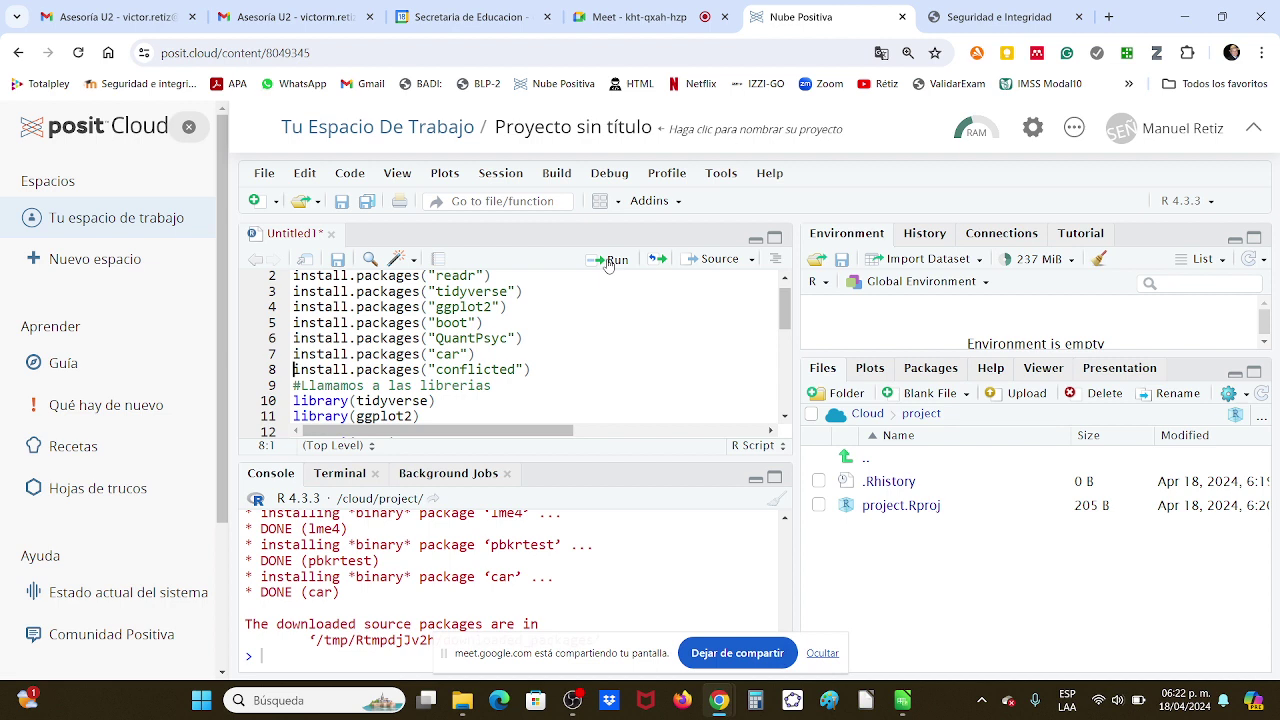
left_click(612, 260)
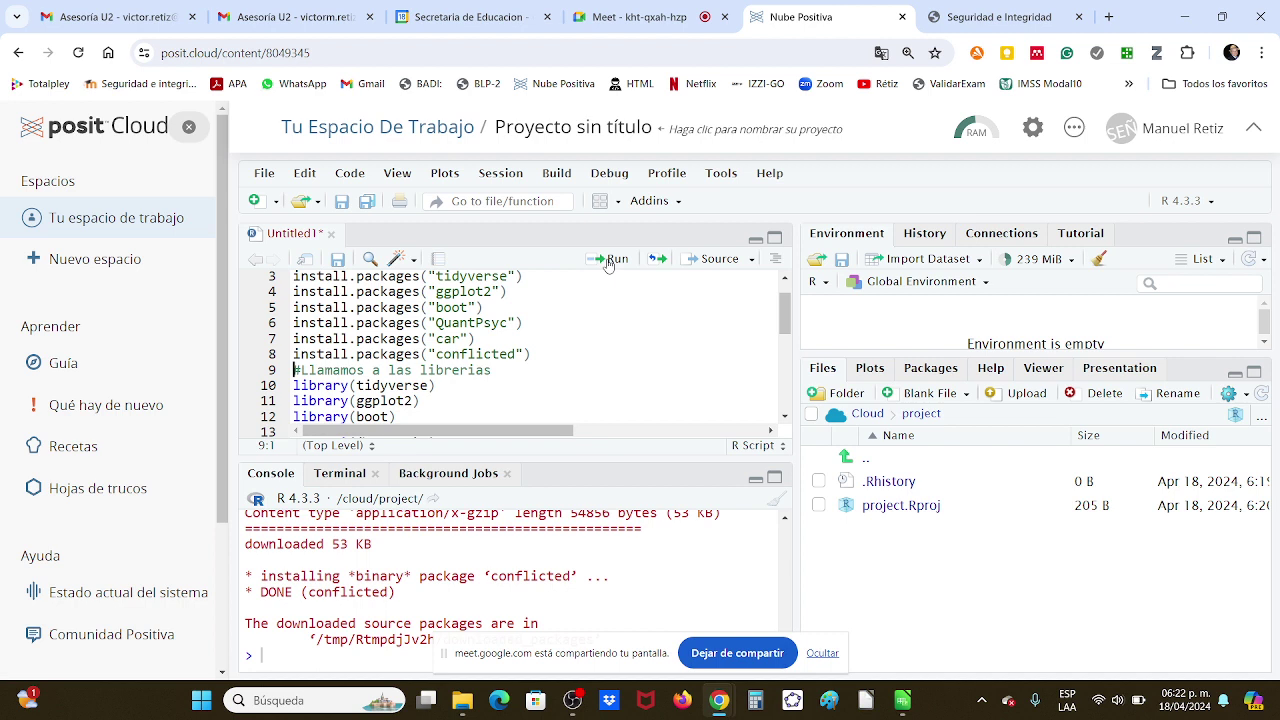
Load the tidyverse, ggplot2, boot, QuantPsyc and car libraries, briefly opening the conflicted package page linked in the console.
left_click(609, 260)
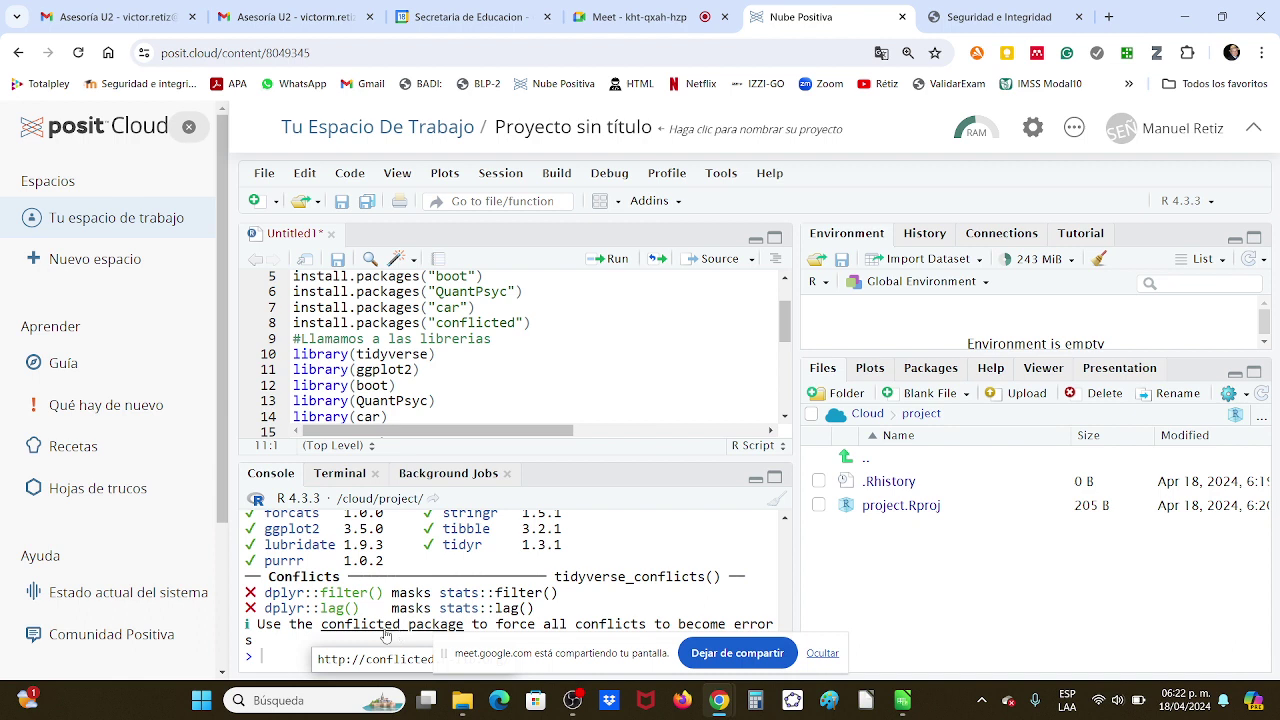
left_click(385, 630)
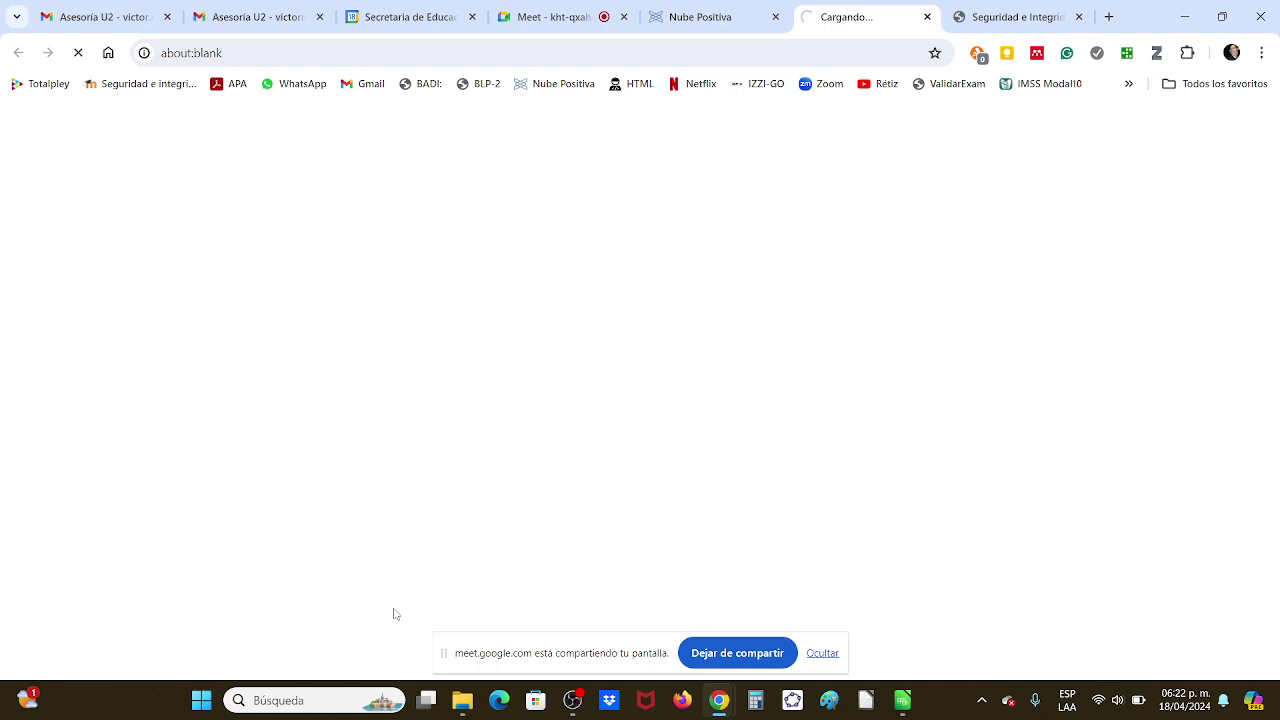
key("ctrl+shift+Tab")
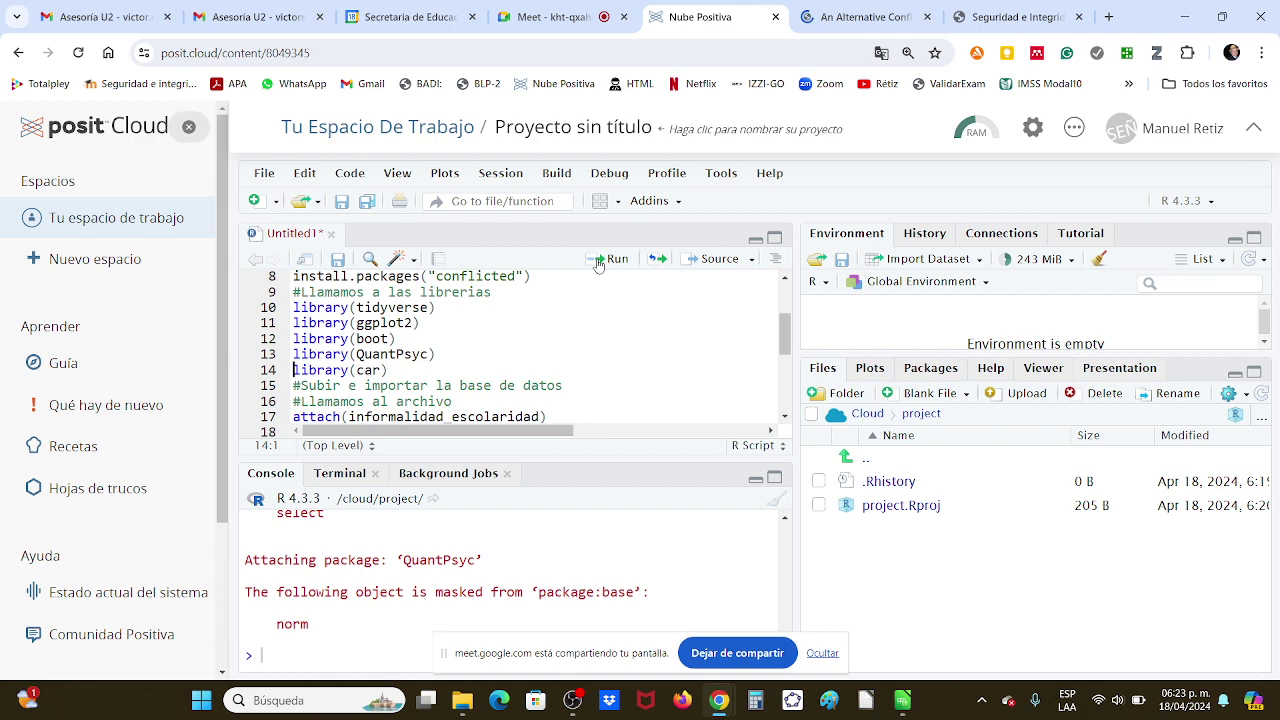
key("Up")
left_click(599, 262)
left_click(599, 262)
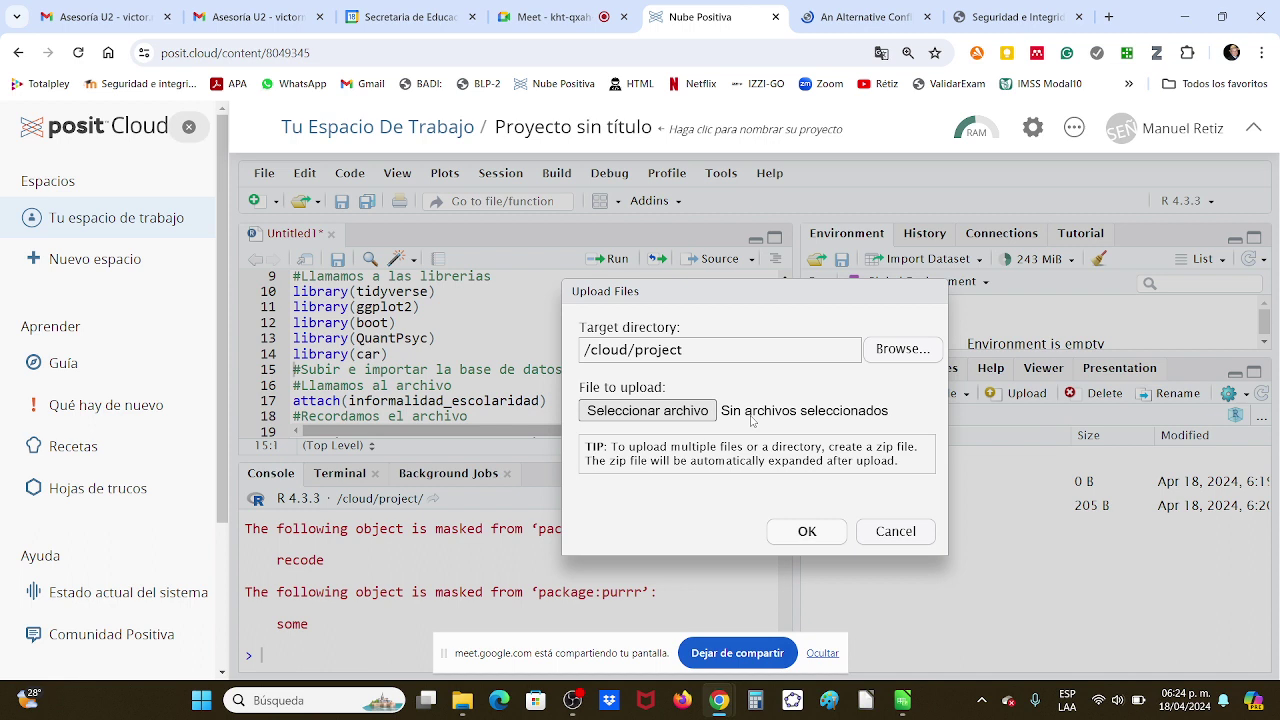
Upload pobreza_salud.csv to /cloud/project and import it as the pobreza_salud dataset, with comma delimiter and first row as names.
left_click(689, 414)
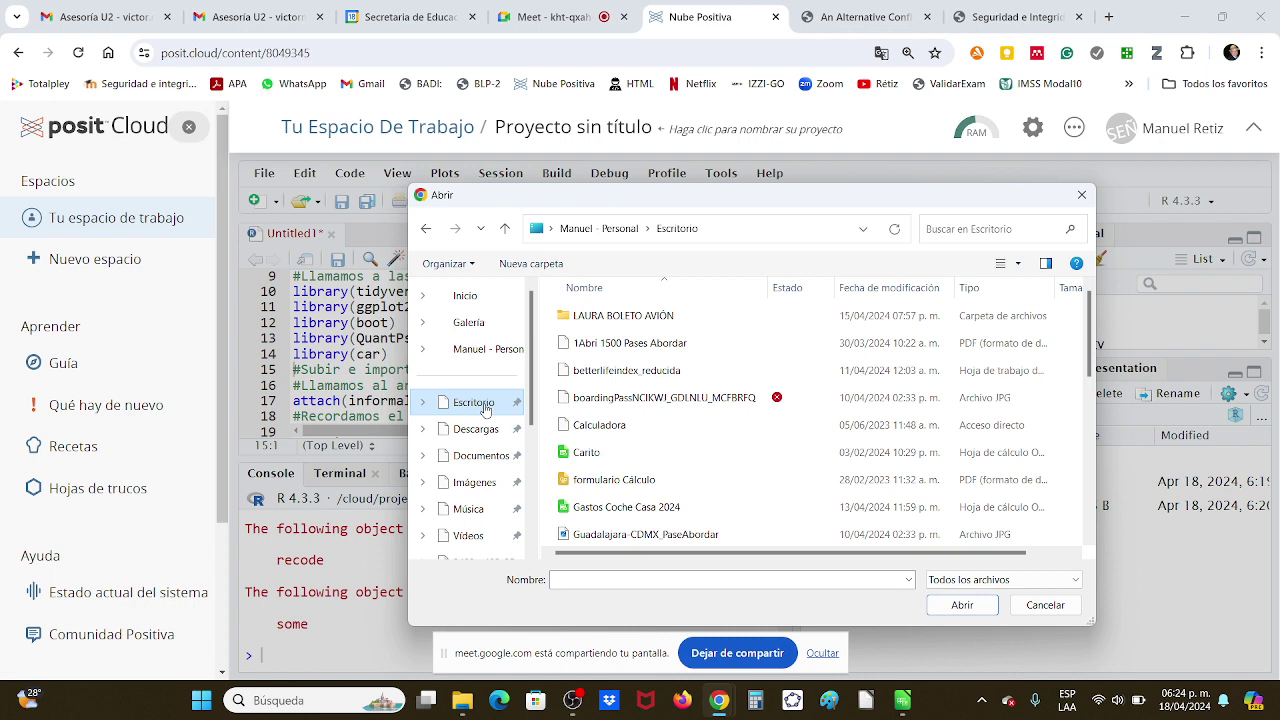
left_click(1081, 194)
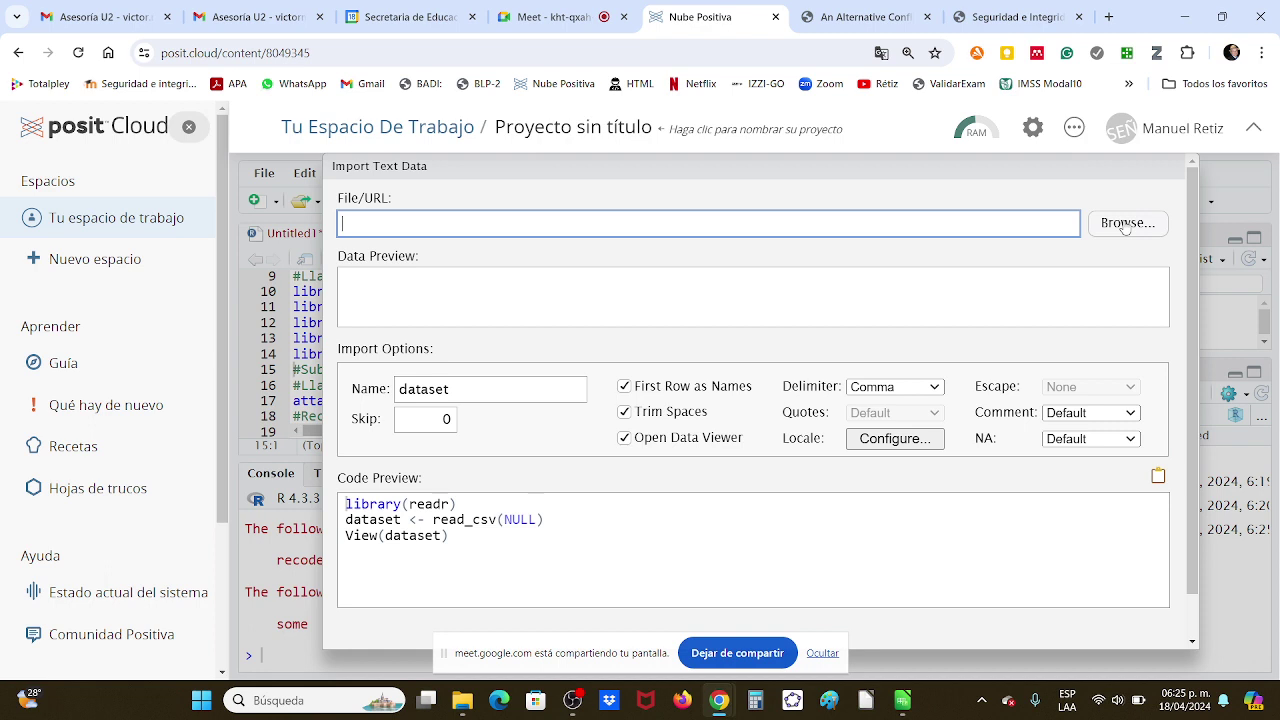
left_click(1124, 226)
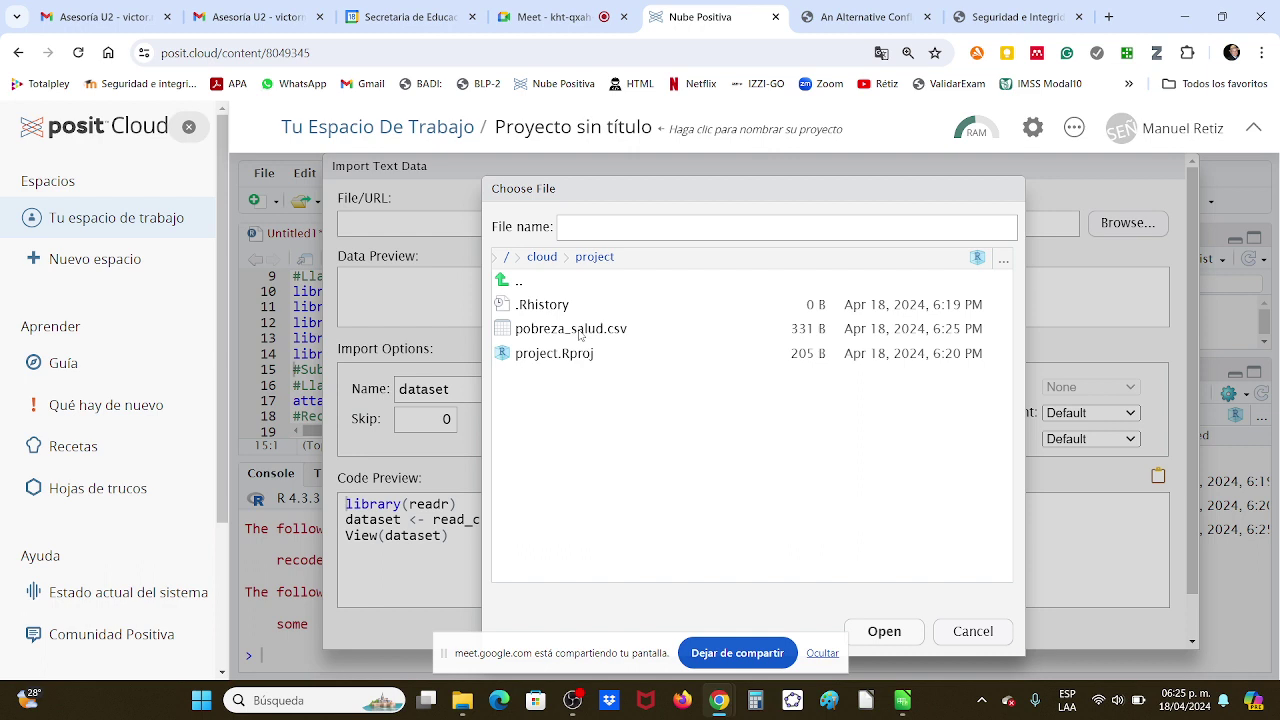
double_click(580, 335)
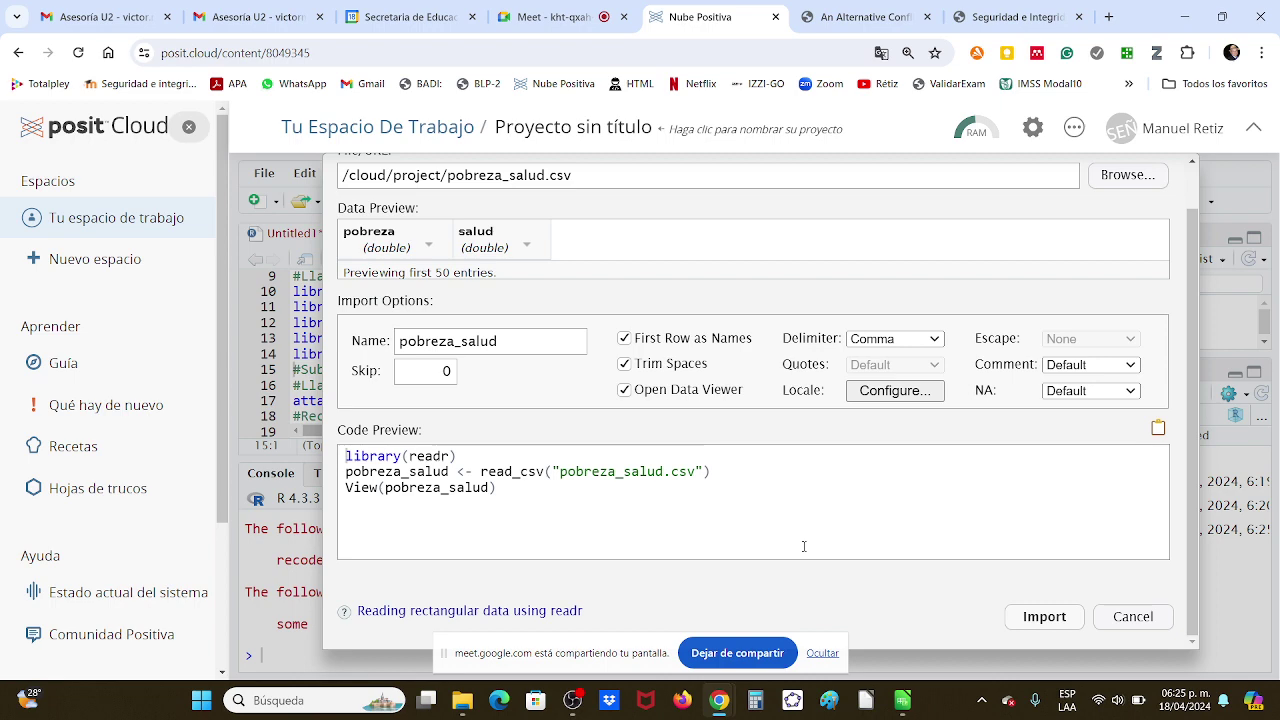
key("Return")
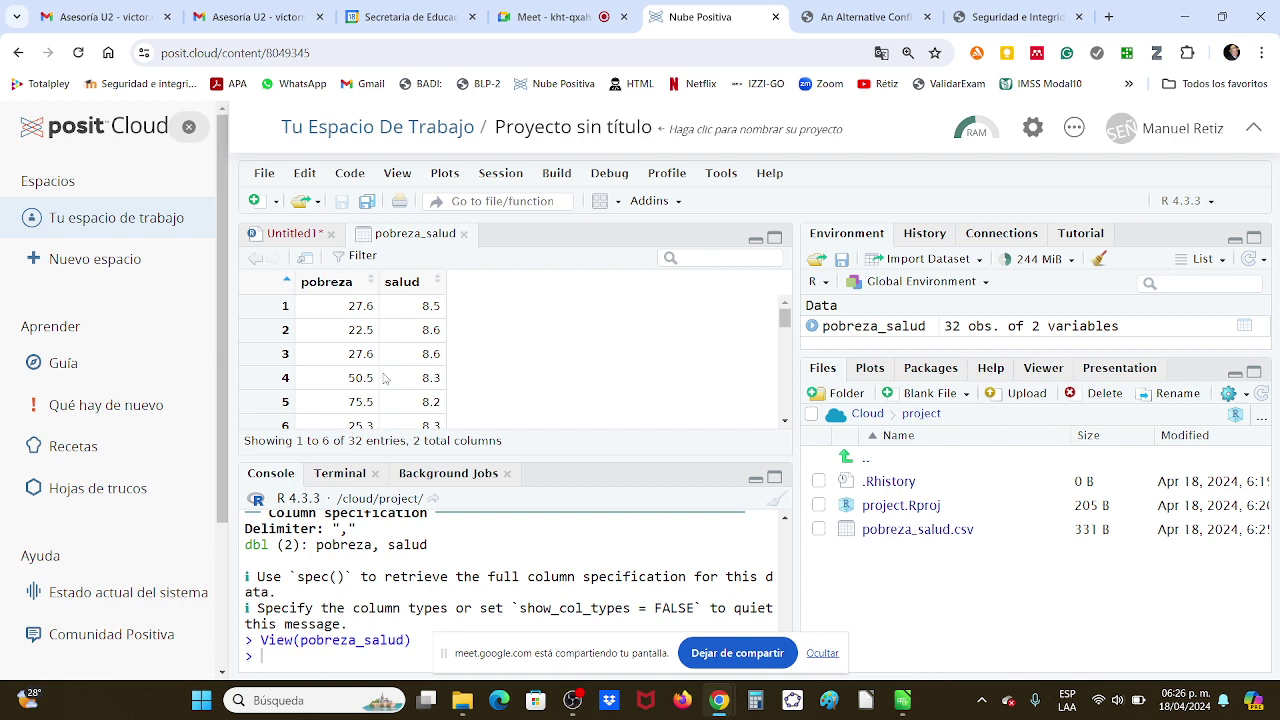
Return to the Untitled1 script and try to run lines 15 to 25, from the import comment through summary(regresion_lineal).
key("ctrl+alt+Left")
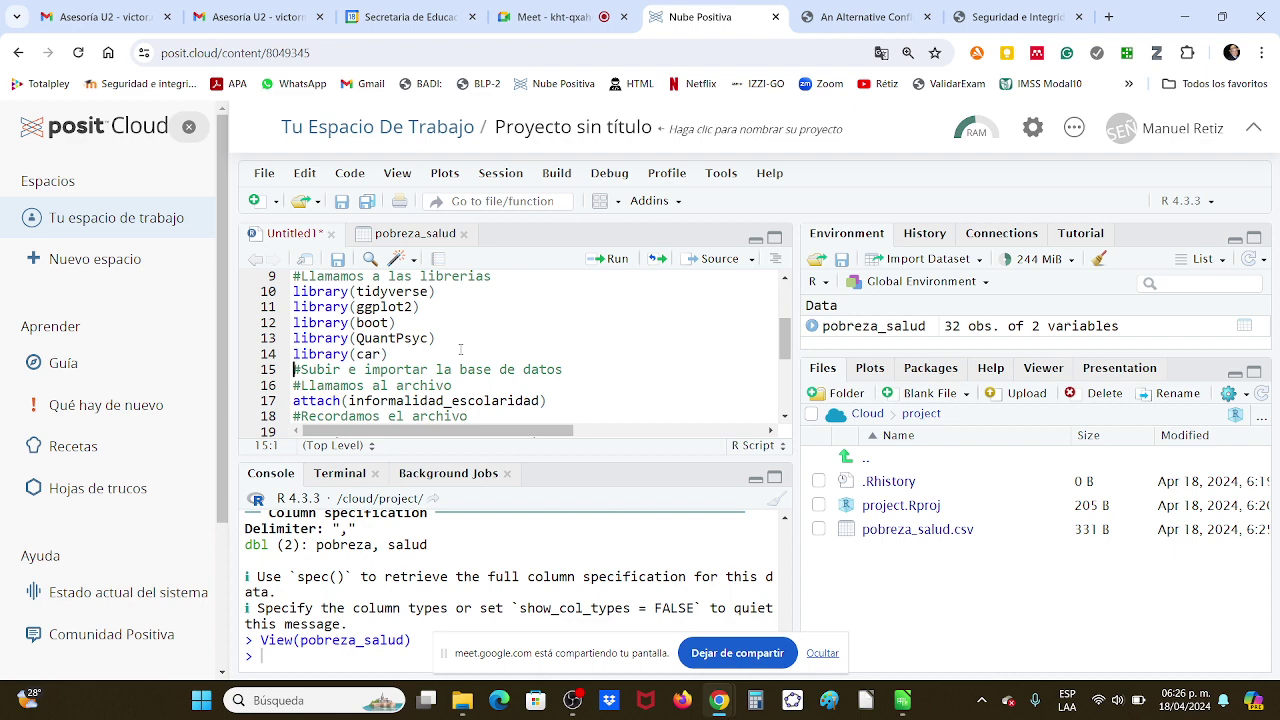
key("ctrl+Return")
key("ctrl+Return")
key("ctrl+Return")
key("ctrl+Return")
key("ctrl+Return")
key("ctrl+Return")
key("ctrl+Return")
key("ctrl+Return")
key("ctrl+Return")
key("ctrl+Return")
key("ctrl+Return")
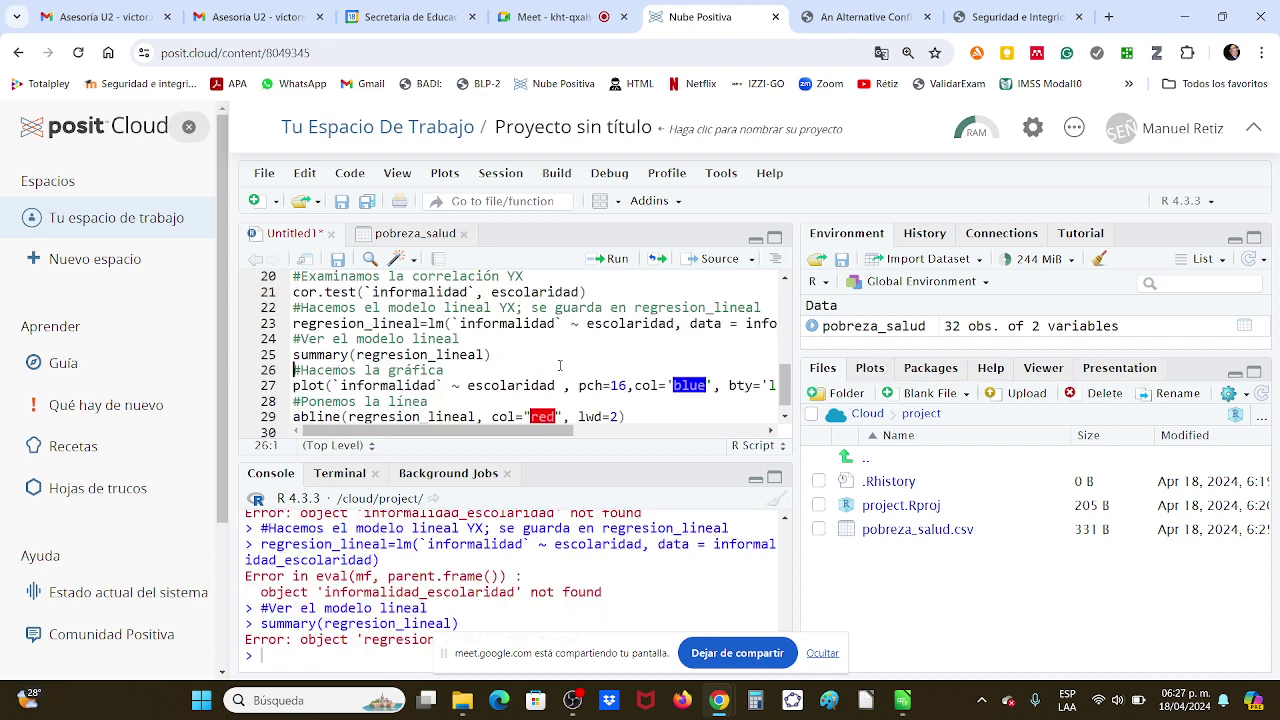
Try to rerun the Untitled1 script from the library lines through attach(informalidad_escolaridad), and check the dataset name in the console.
scroll(517, 345, "up", 2)
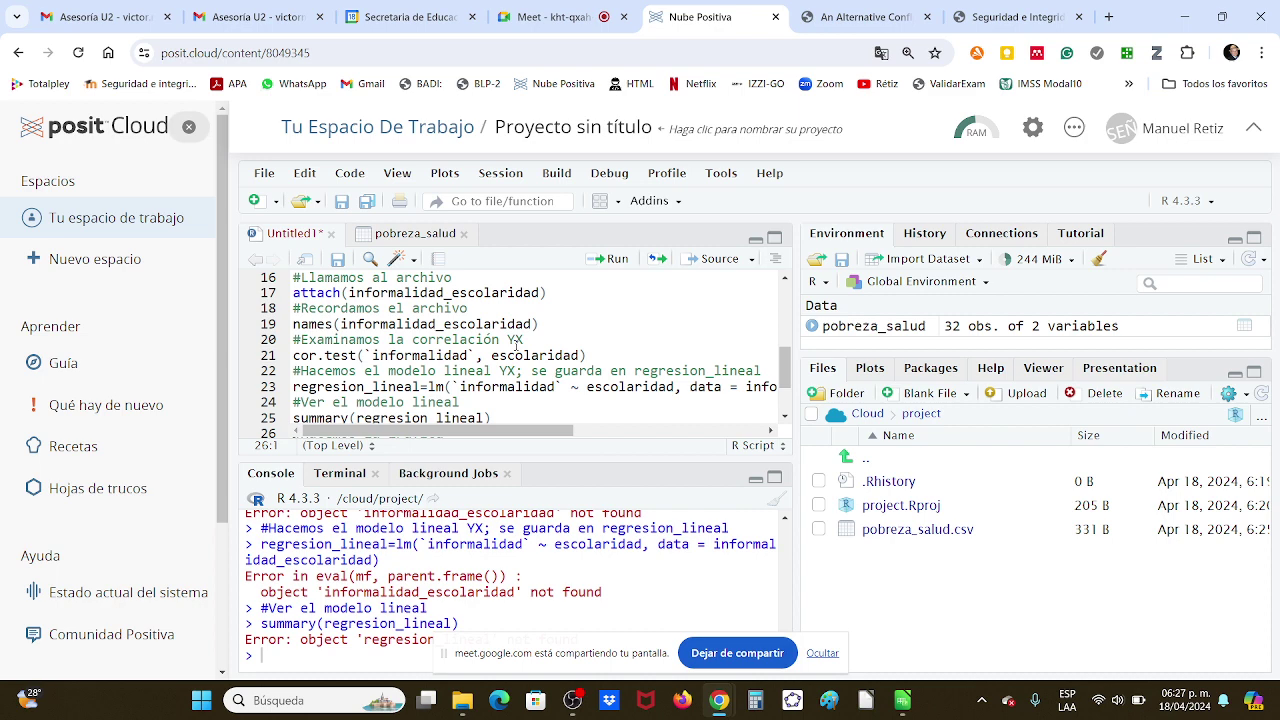
scroll(517, 345, "up", 5)
left_click(524, 356)
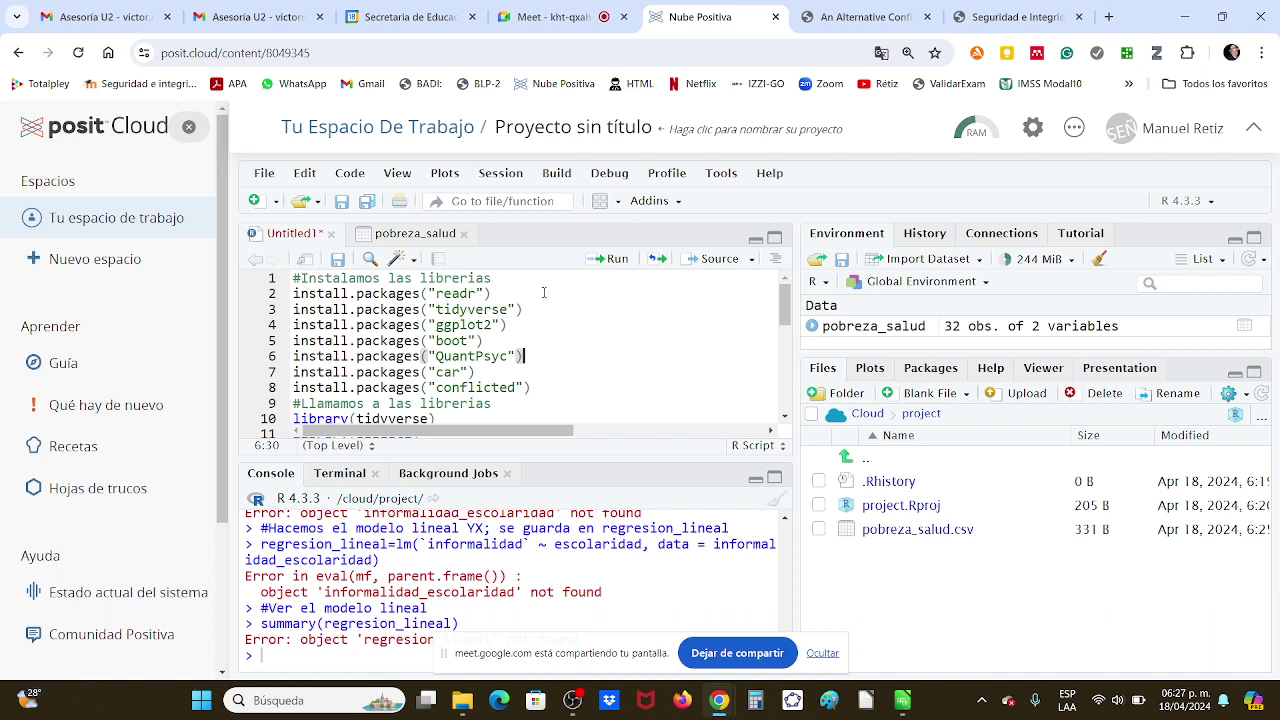
key("Down")
key("Down")
key("Down")
key("Down")
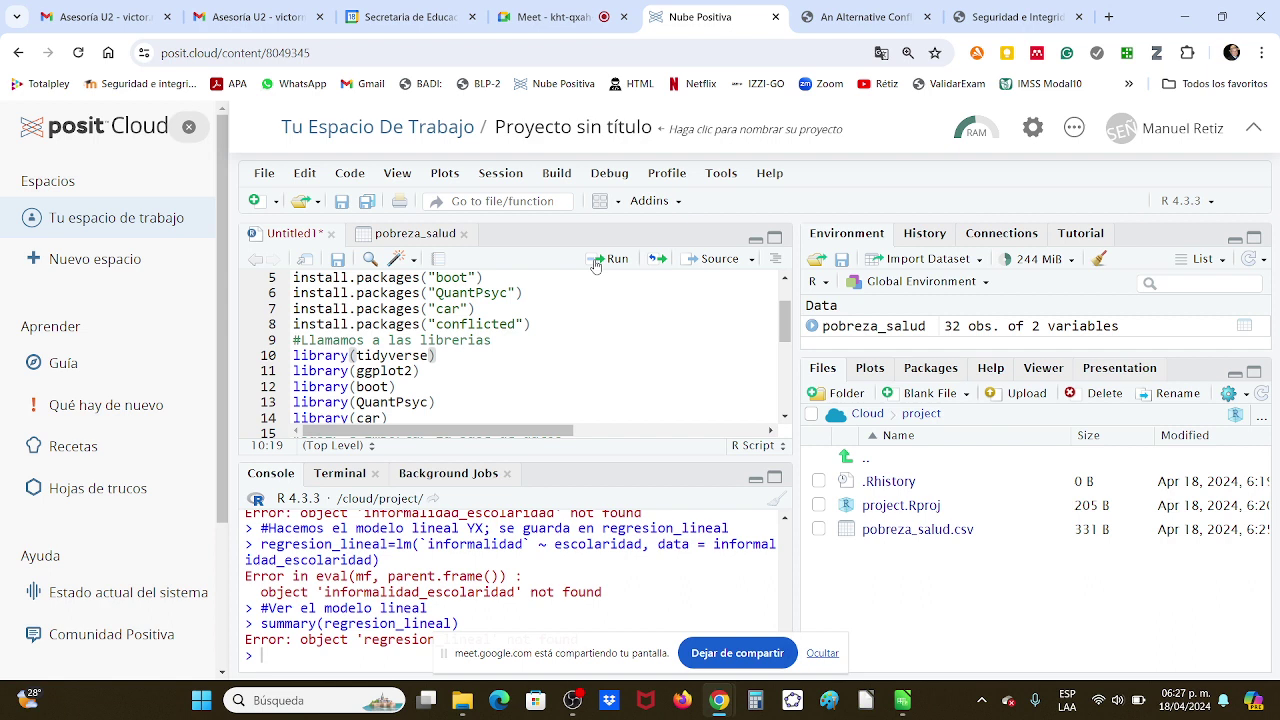
left_click(597, 261)
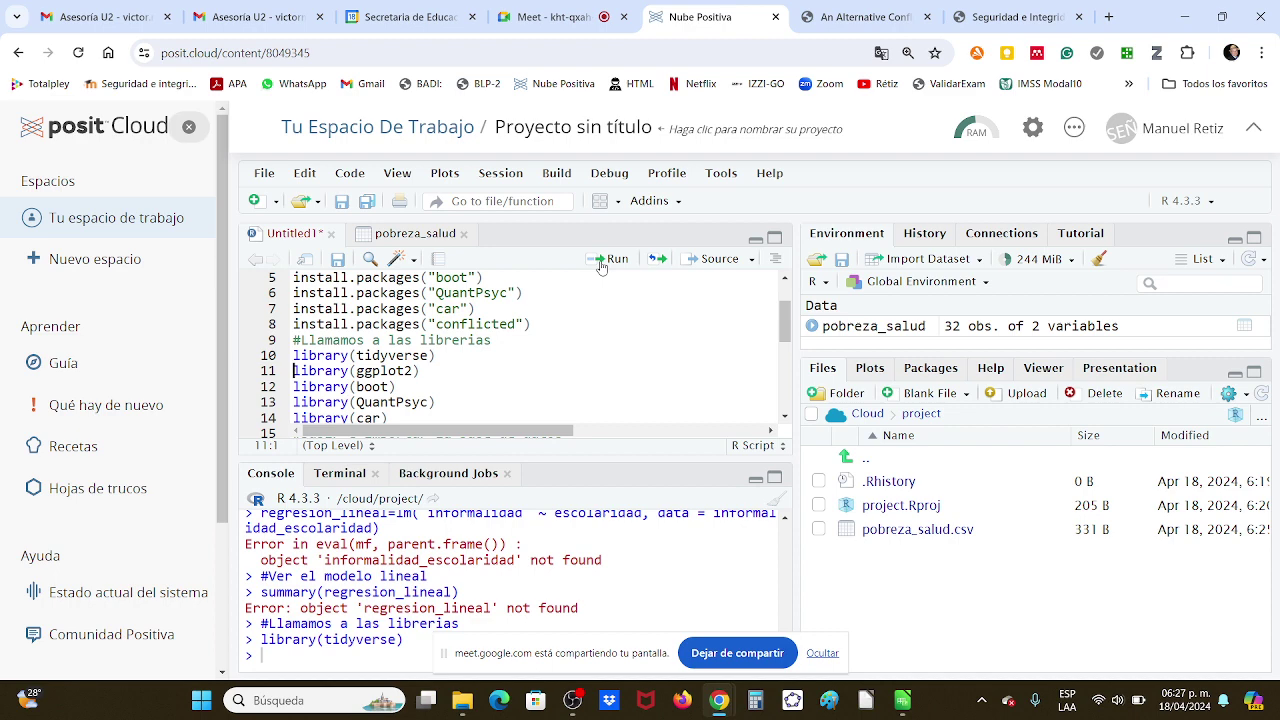
left_click(600, 267)
double_click(330, 624)
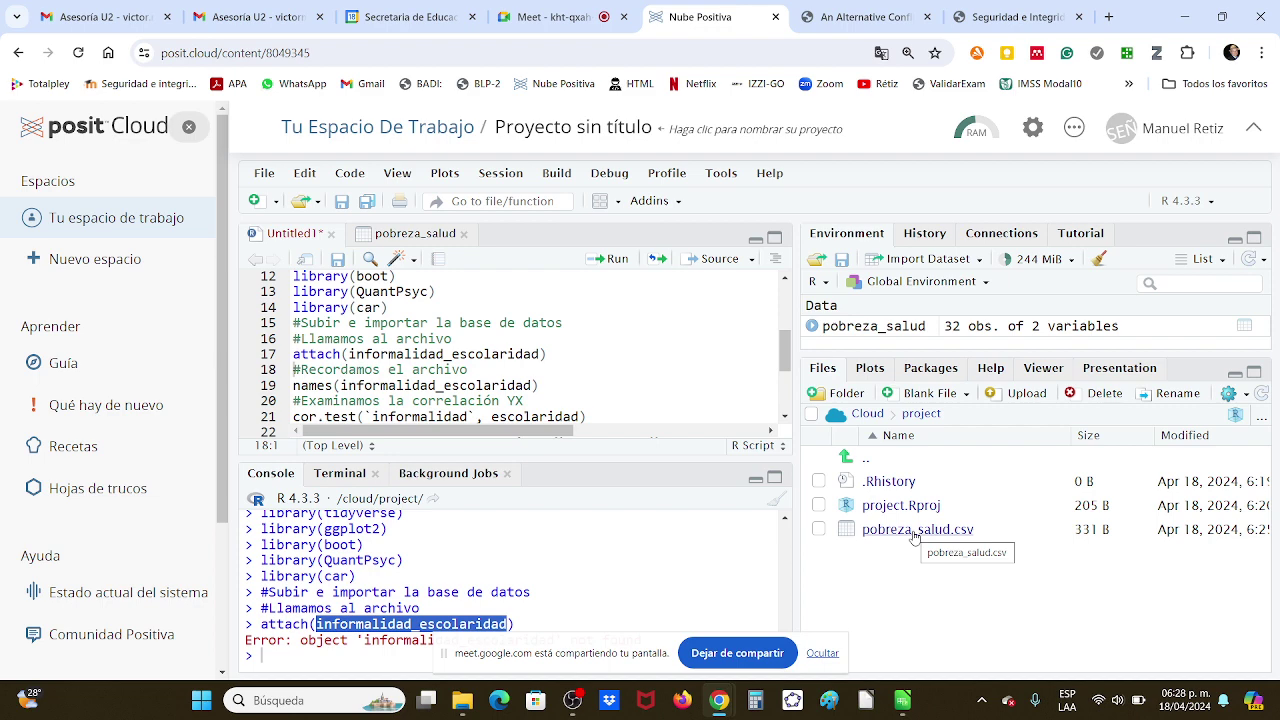
Switch to the LibreOffice Calc workbook, copy script cells D3:D31 from the SCRIP pobreza_salud sheet, and return to the browser.
key("alt+Tab")
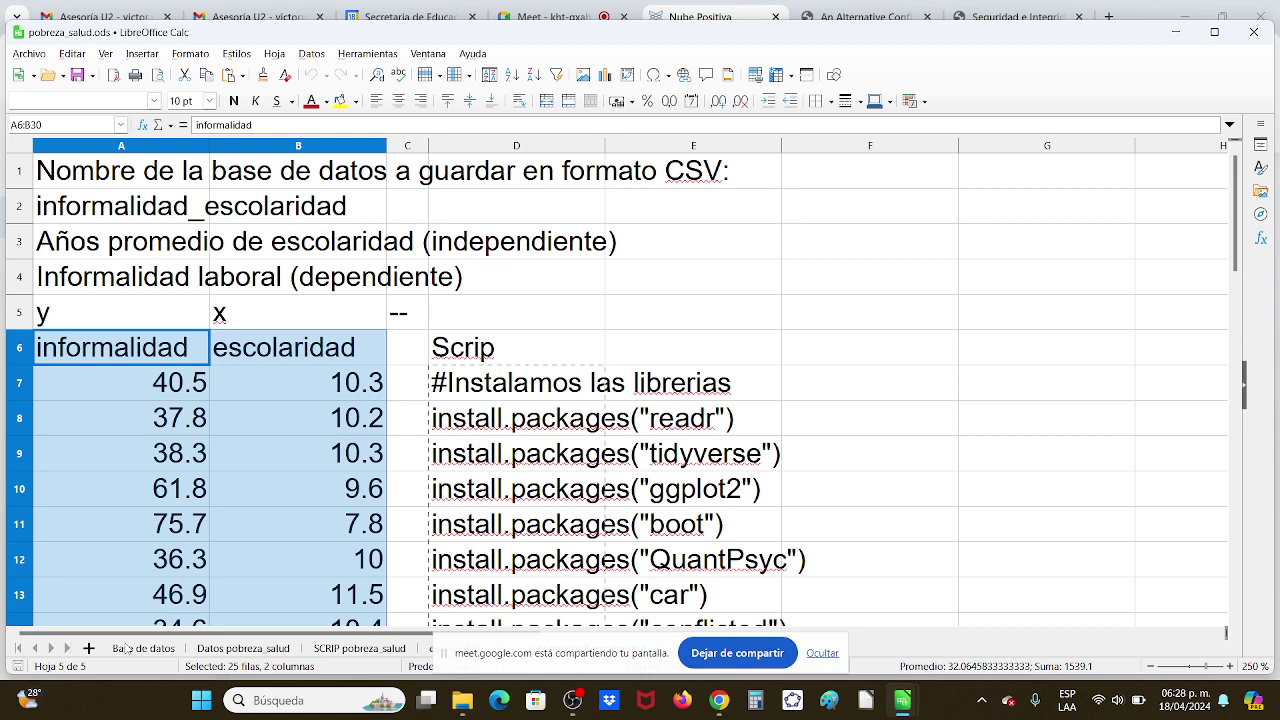
left_click(359, 648)
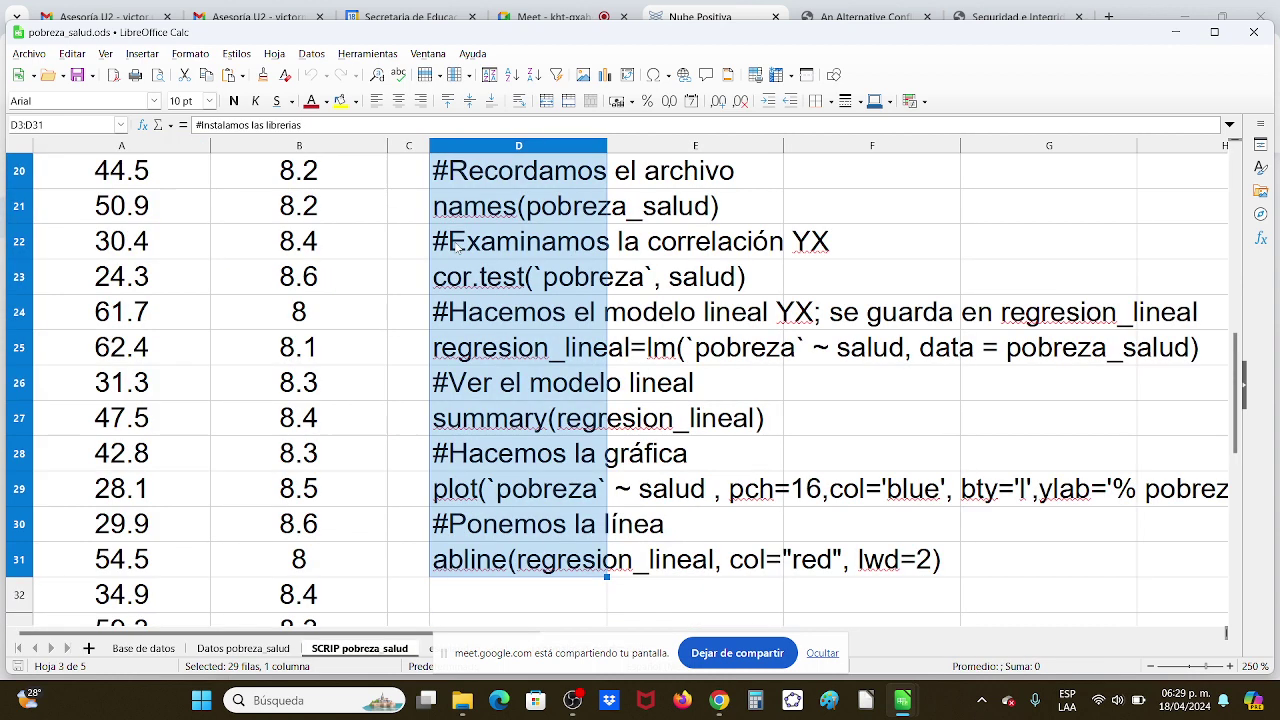
scroll(455, 247, "up", 2)
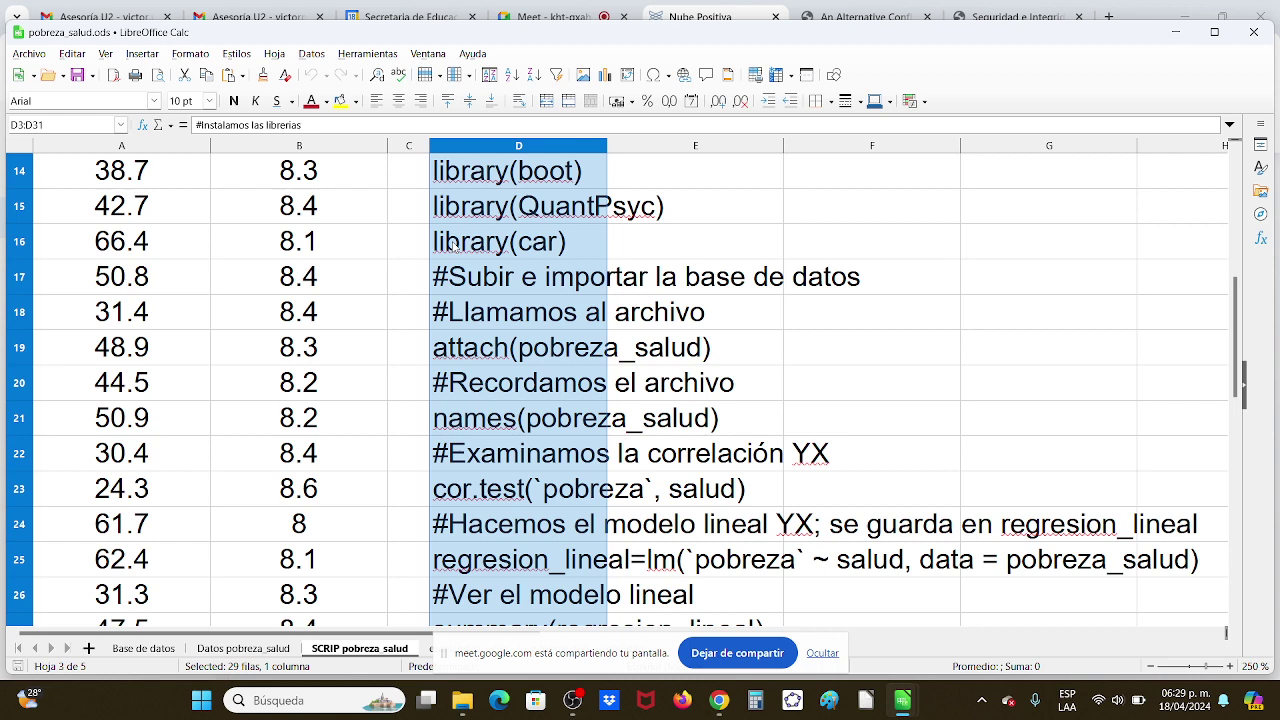
scroll(455, 247, "up", 1)
left_click(455, 247, "ctrl")
scroll(575, 207, "up", 3)
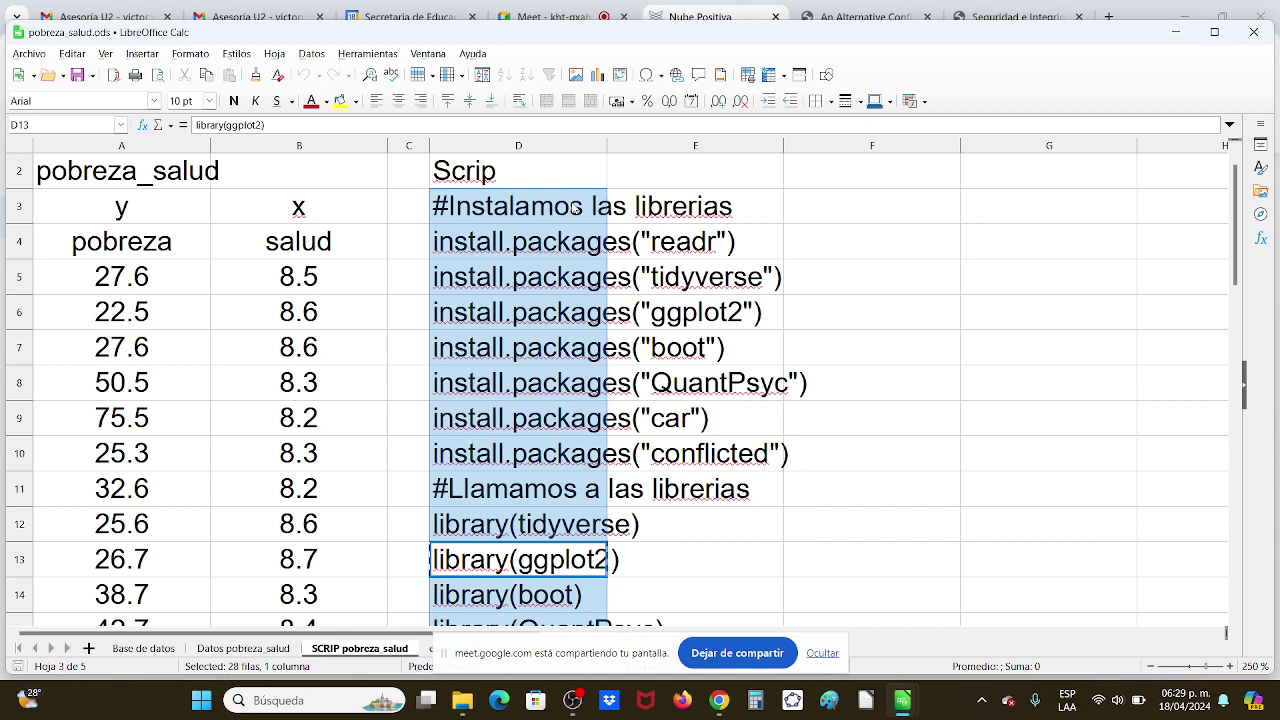
key("ctrl+shift+Down")
key("ctrl+c")
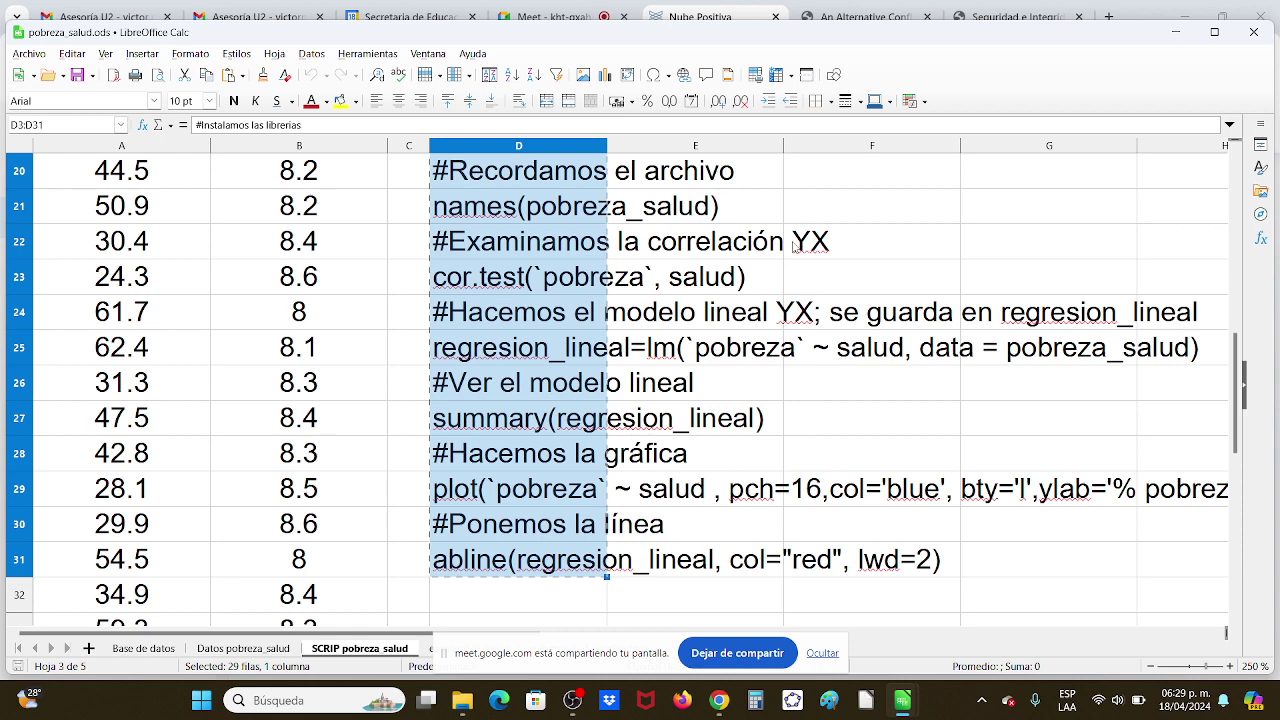
left_click(906, 22)
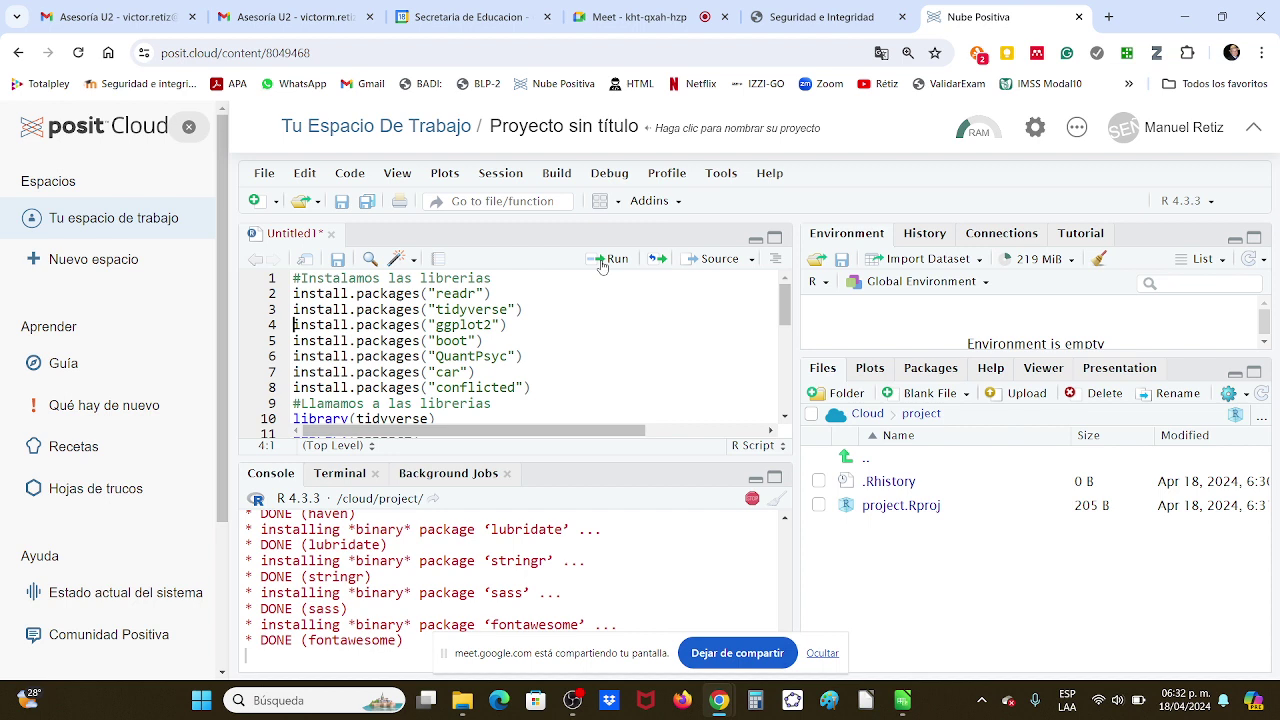
Run the install.packages lines for ggplot2, boot, QuantPsyc, car and conflicted one by one in the Untitled1 script.
left_click(601, 266)
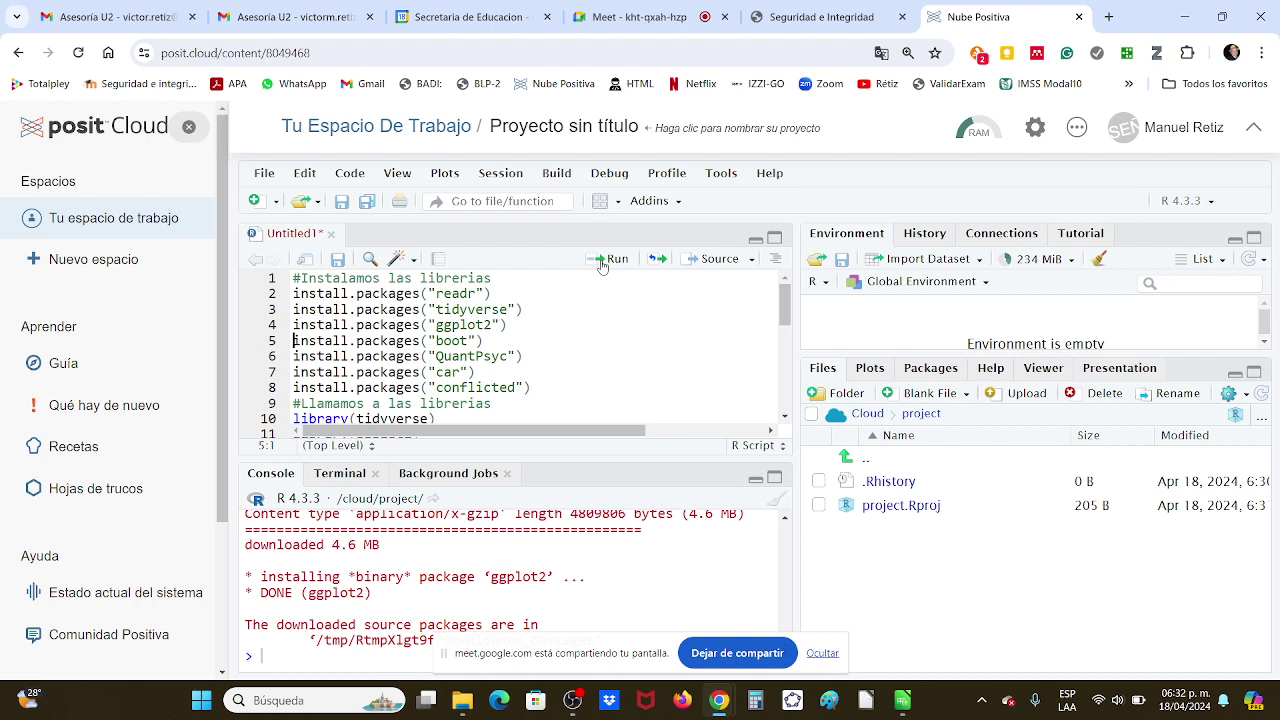
left_click(601, 262)
left_click(601, 262)
left_click(601, 262)
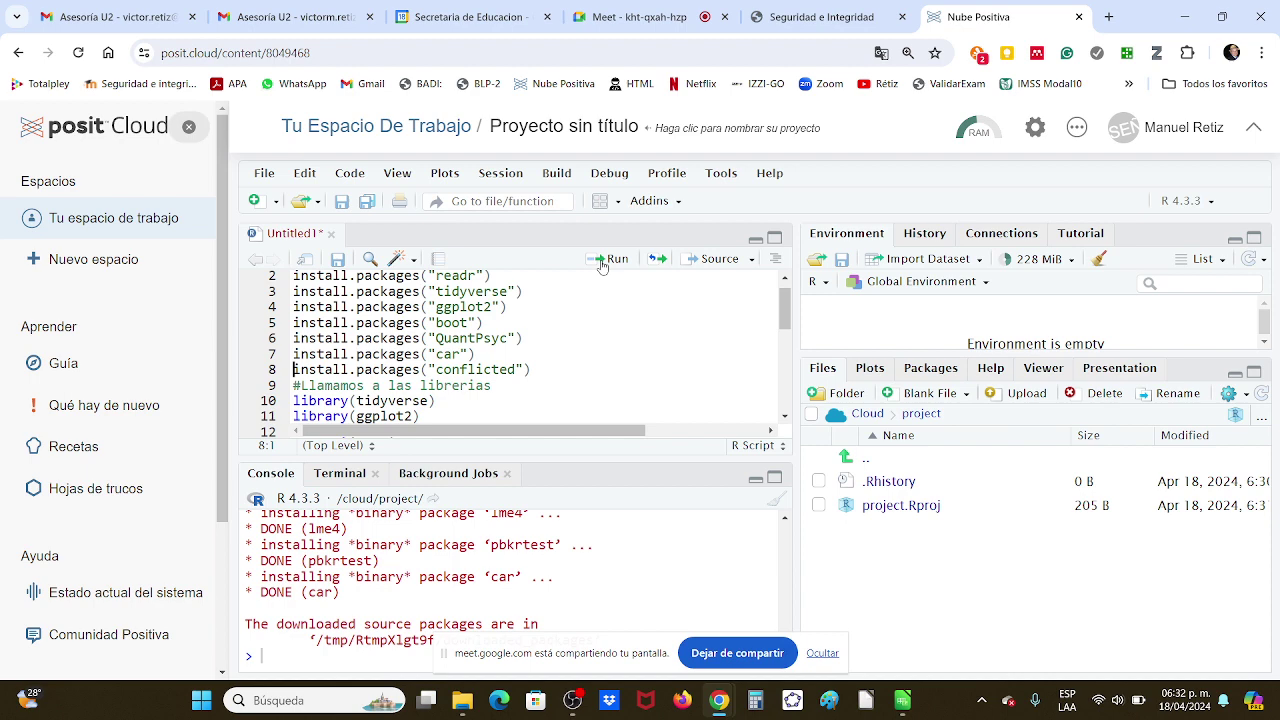
left_click(603, 260)
Load the tidyverse, ggplot2, boot, QuantPsyc and car libraries by running script lines 9 to 14.
left_click(603, 260)
left_click(603, 260)
left_click(603, 260)
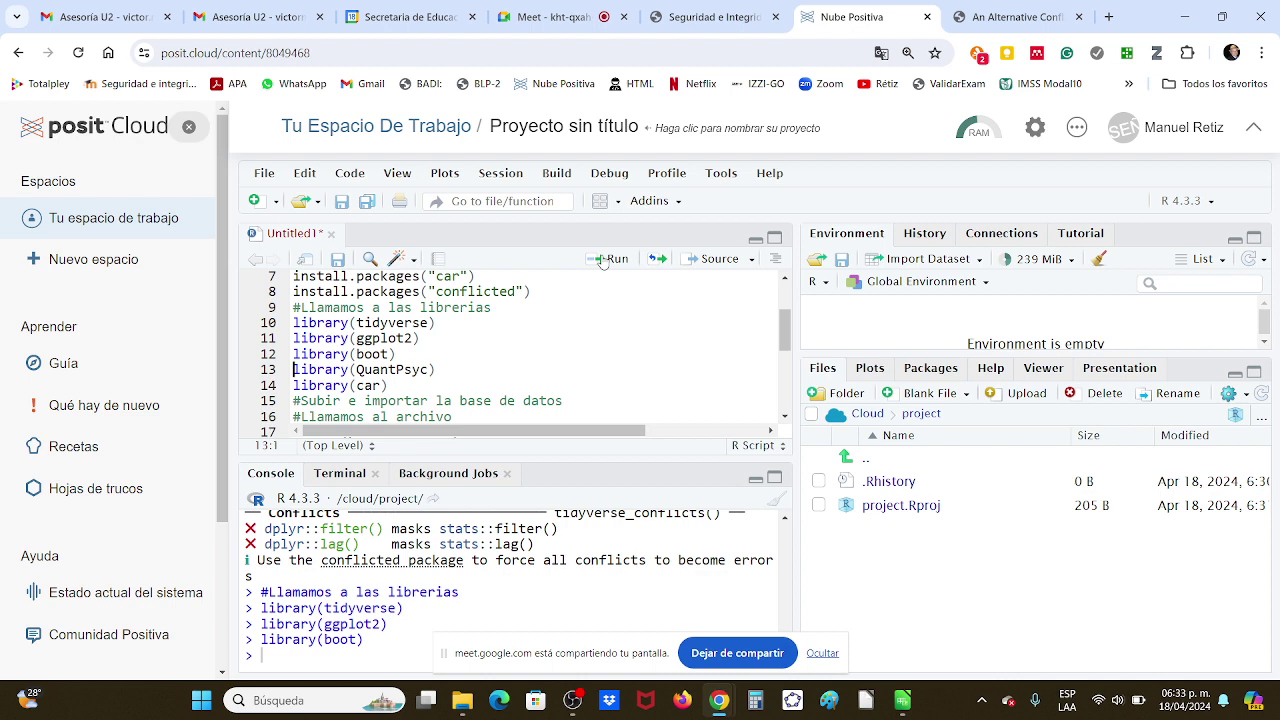
left_click(603, 260)
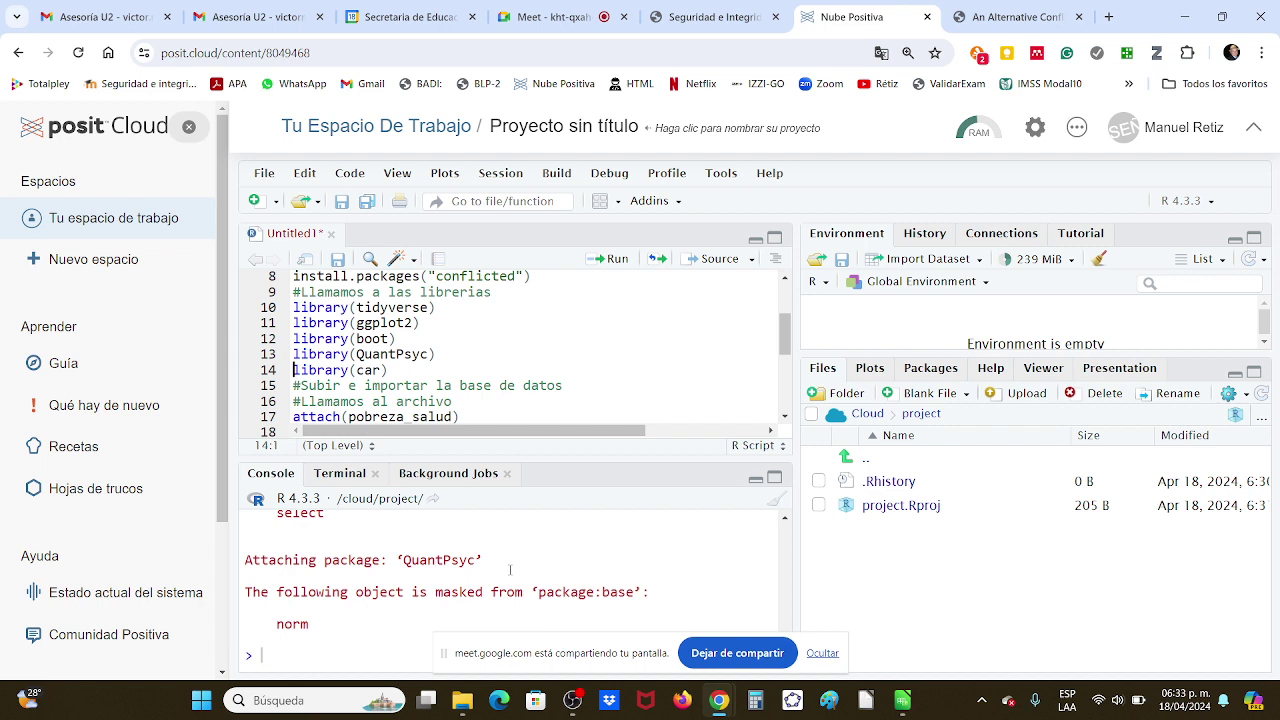
left_click(608, 259)
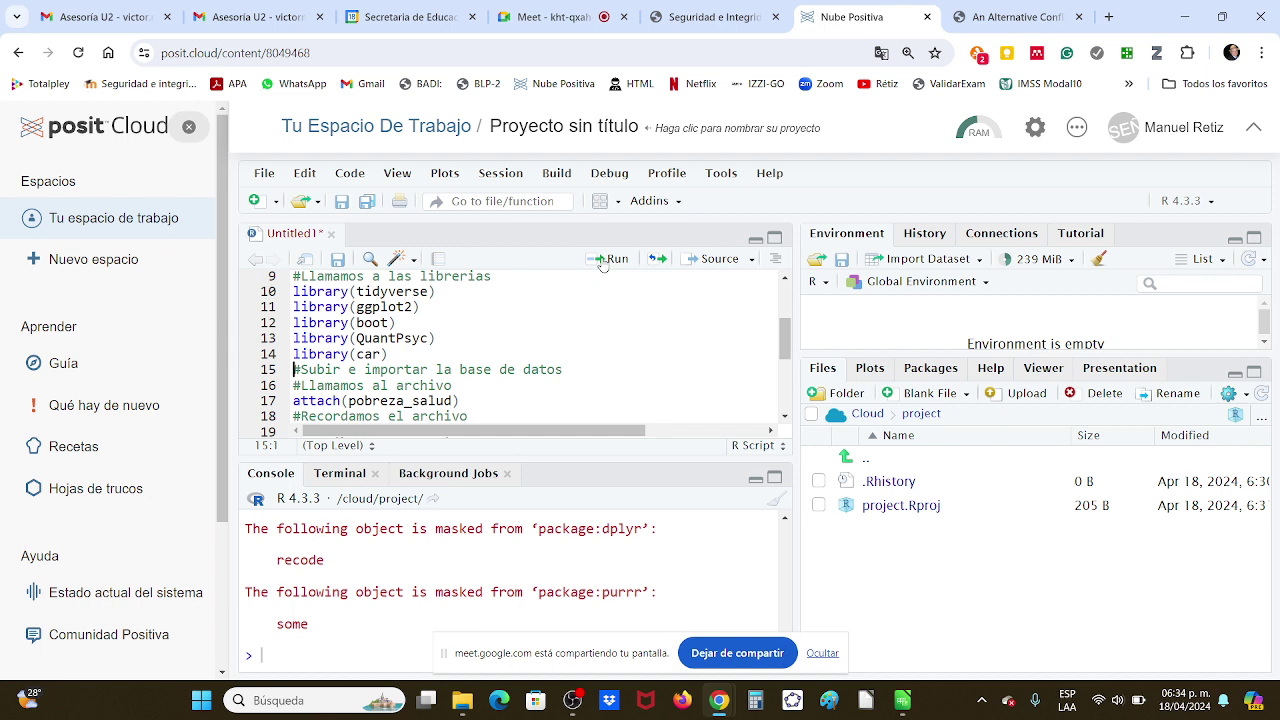
Rerun the library block from the #Llamamos a las librerias comment through library(car).
left_click(605, 262)
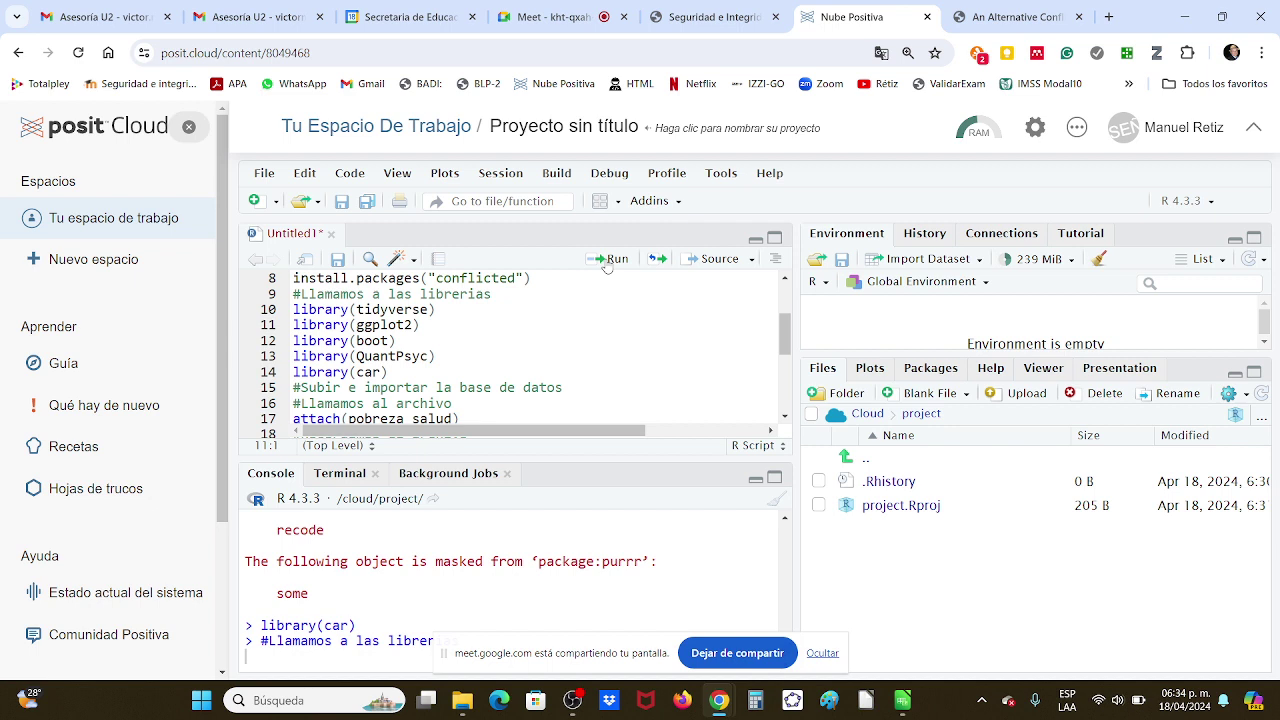
left_click(612, 259)
left_click(612, 259)
left_click(612, 259)
left_click(612, 259)
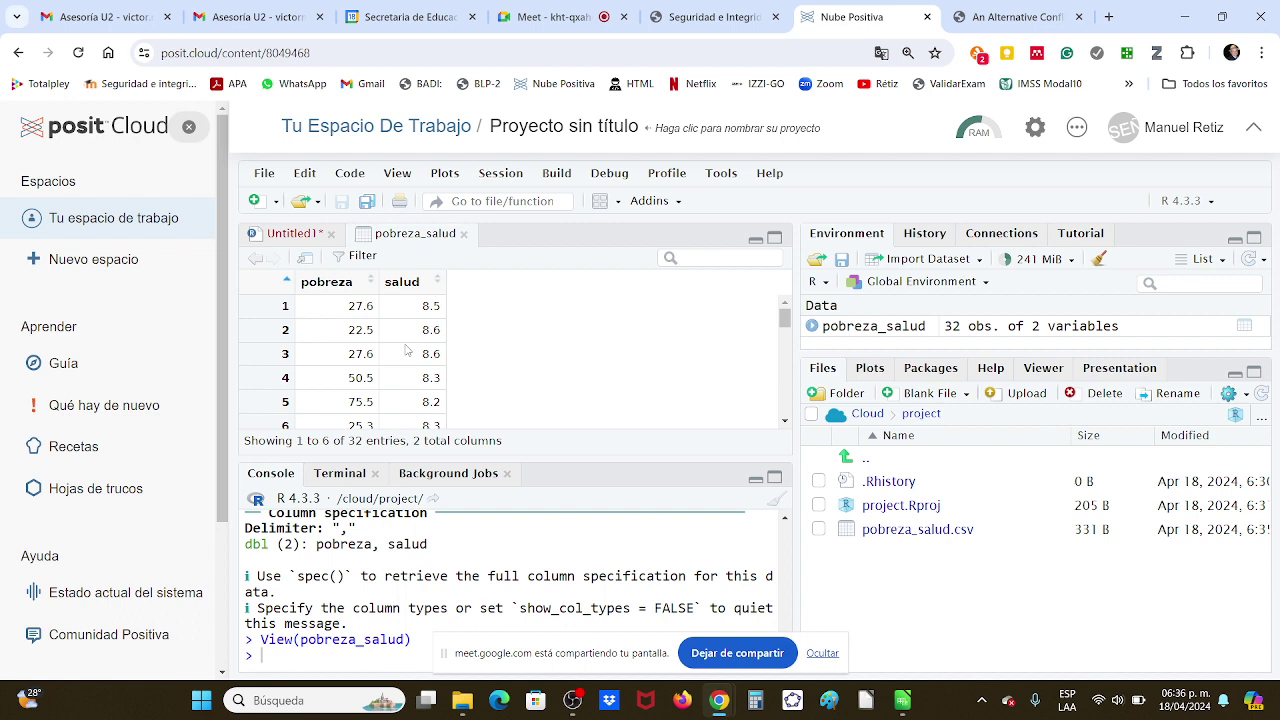
Return to the Untitled1 script, run lines 15 to 21 from attach(pobreza_salud) through cor.test, and highlight the correlation coefficient in the console.
key("ctrl+F11")
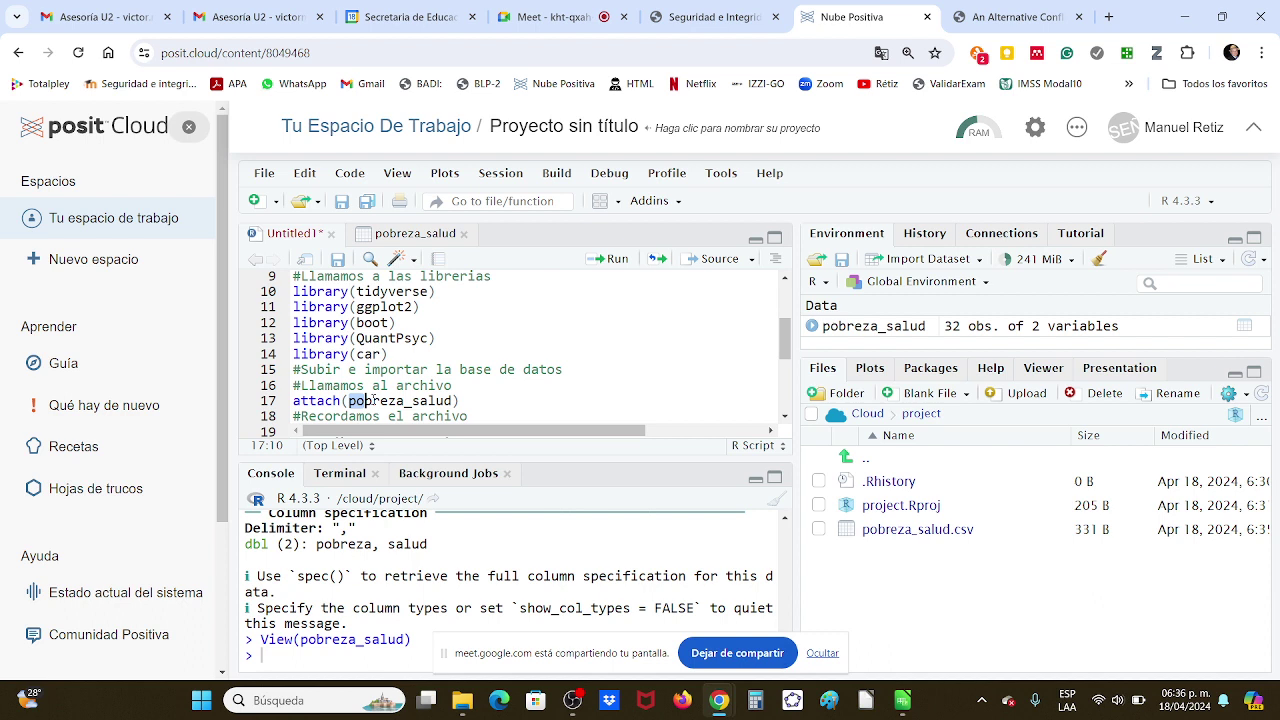
left_click(613, 260)
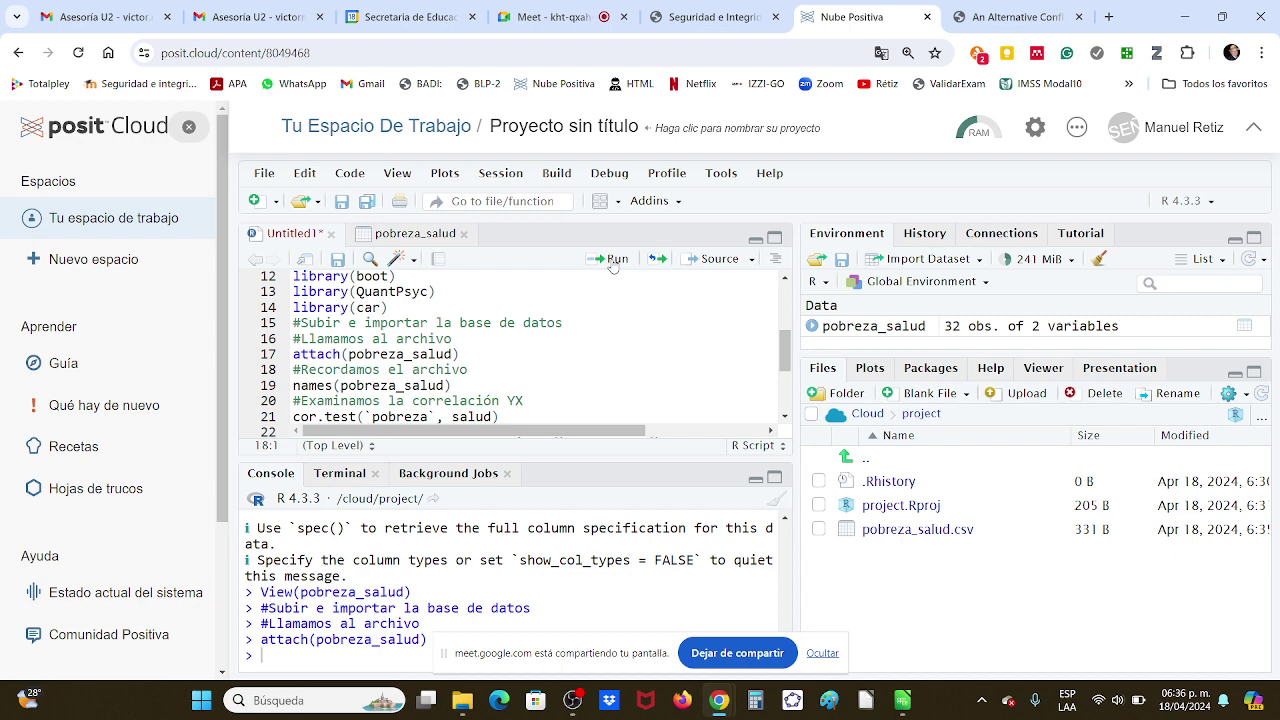
left_click_drag(245, 624, 362, 620)
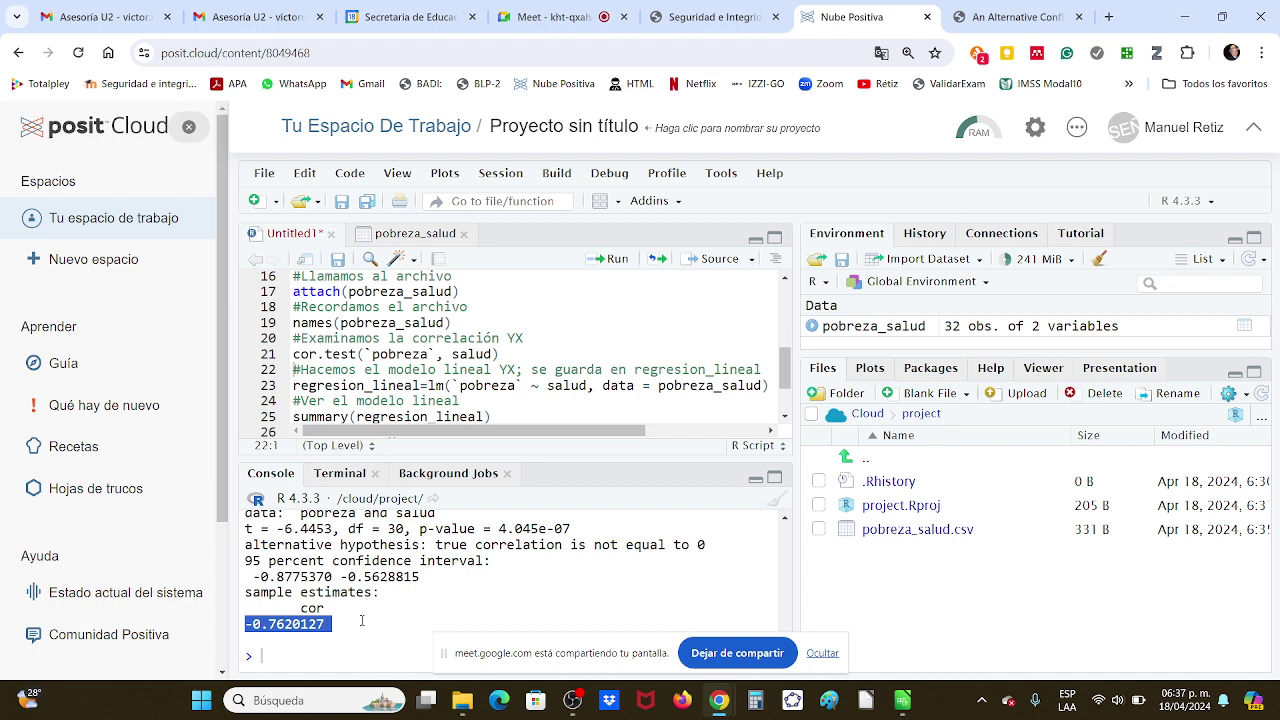
Fit regresion_lineal as the linear model of pobreza on salud using pobreza_salud, and display its summary.
left_click(294, 385)
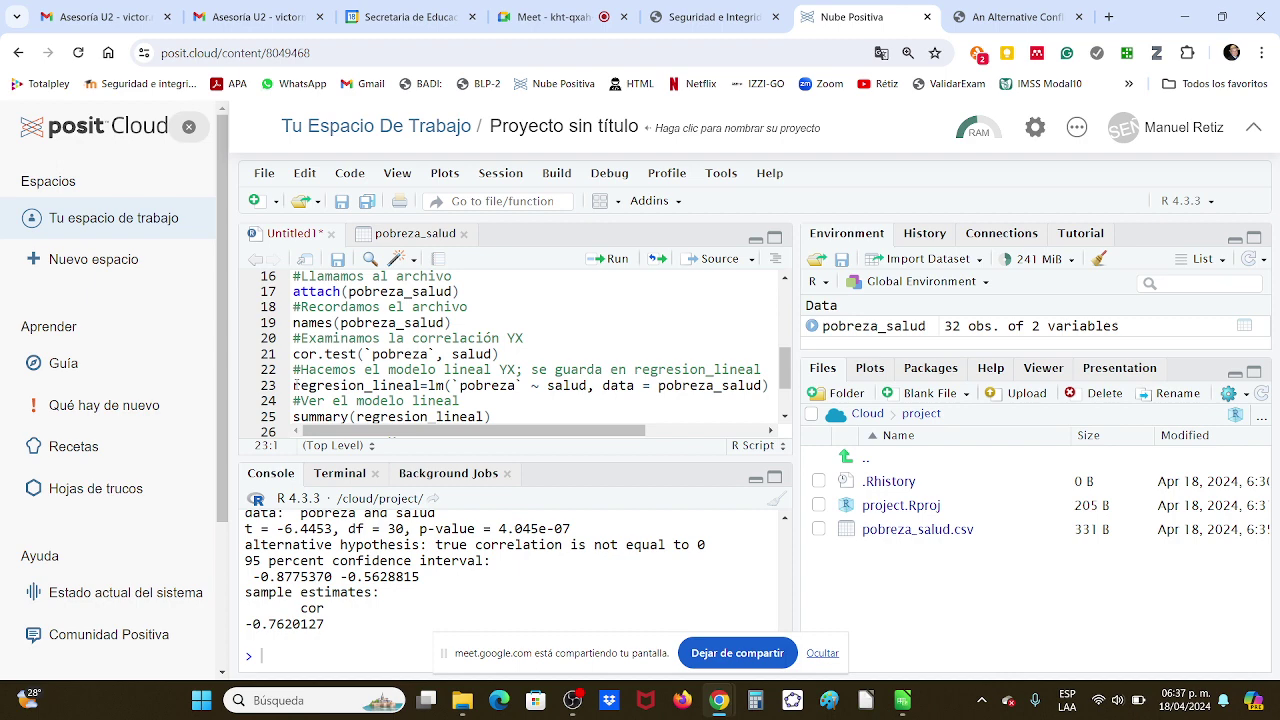
left_click(598, 262)
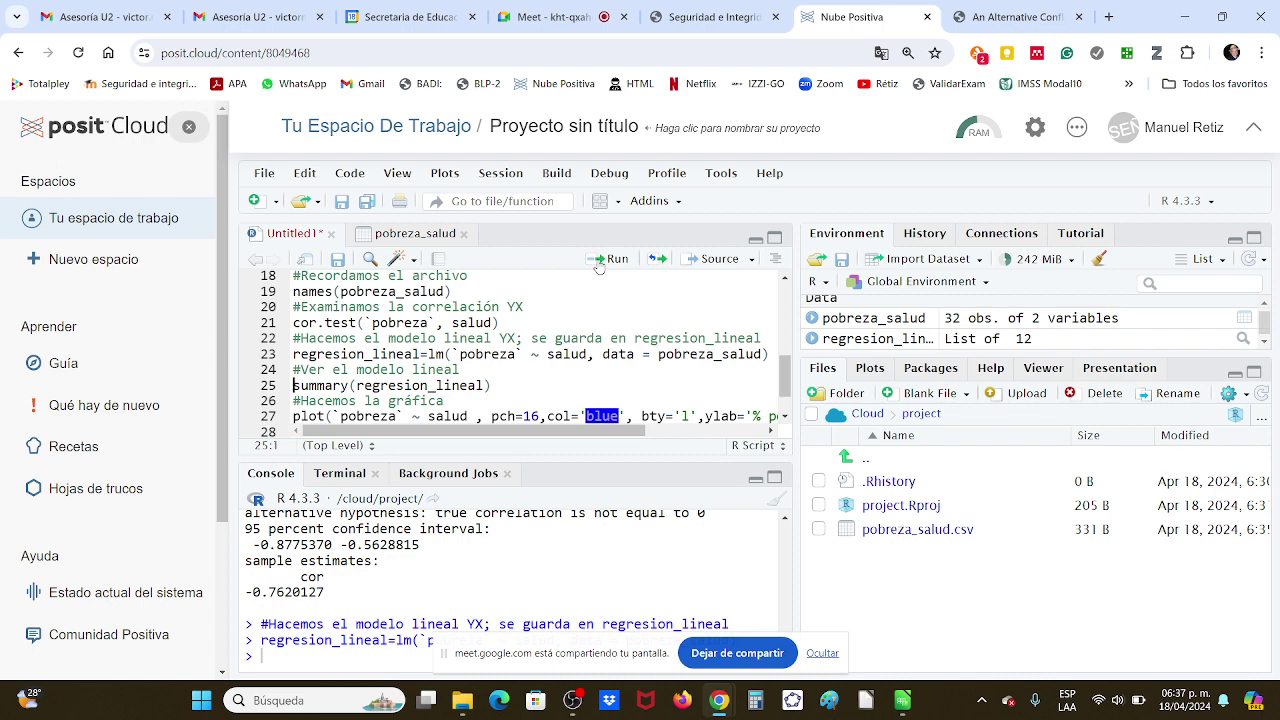
left_click(598, 265)
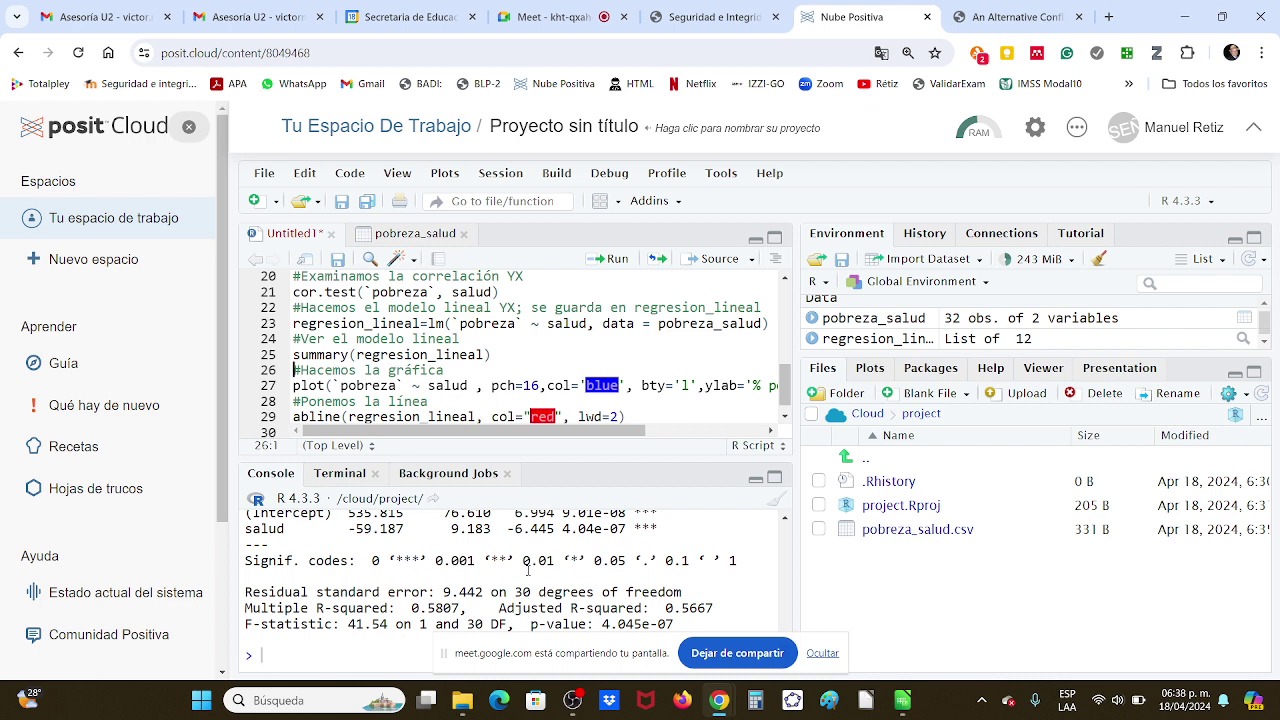
Plot pobreza against salud with blue points, add the red regression line with lwd=2, and switch to the Google Meet tab.
key("Down")
key("ctrl+Return")
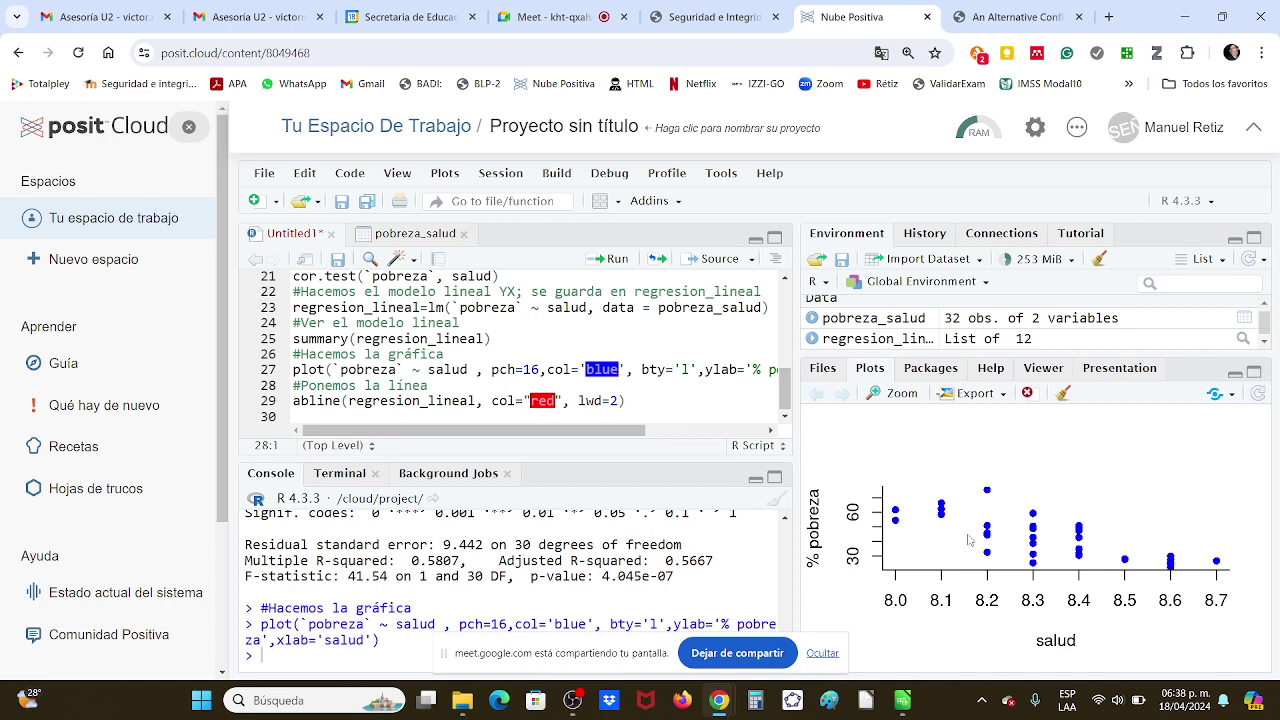
key("Down")
key("ctrl+Return")
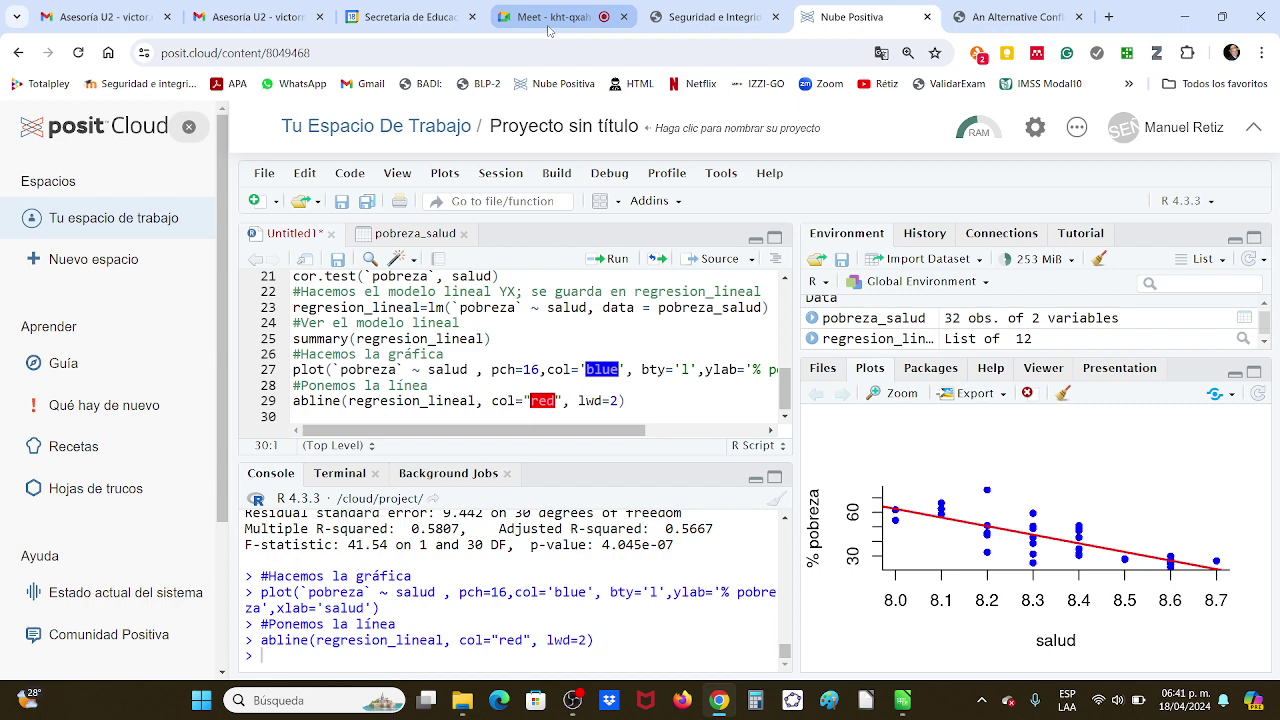
left_click(548, 22)
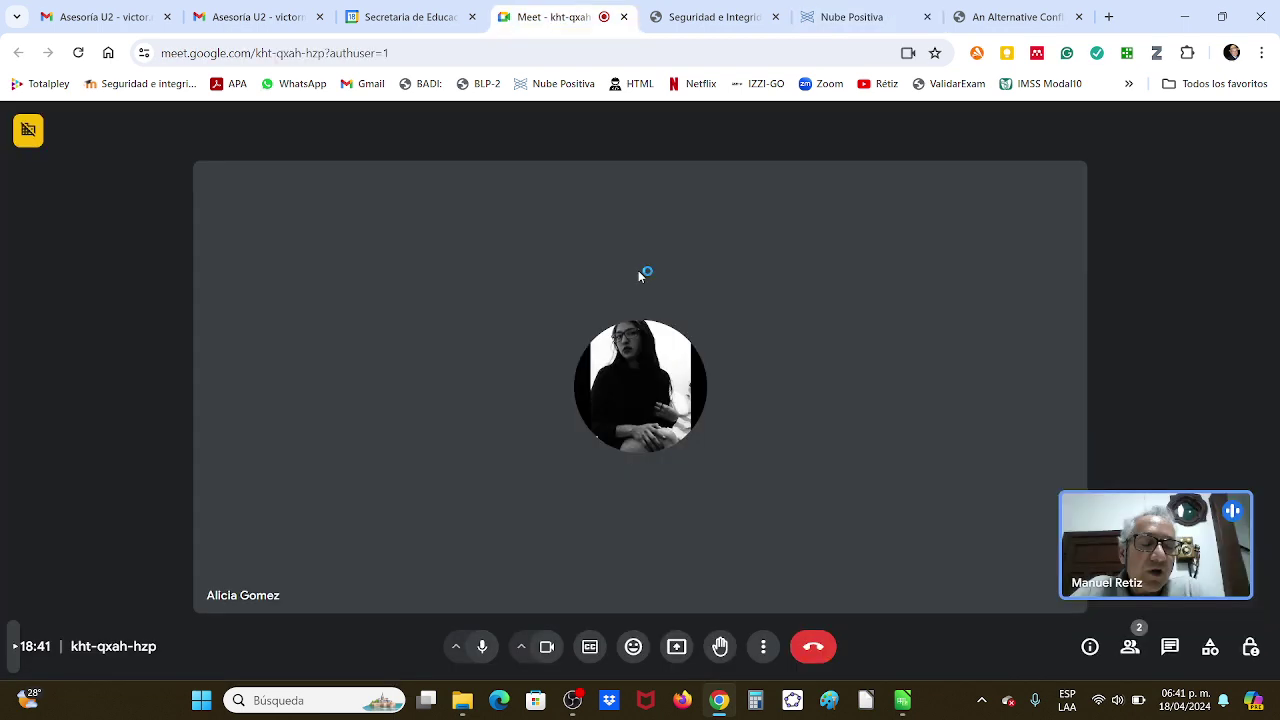